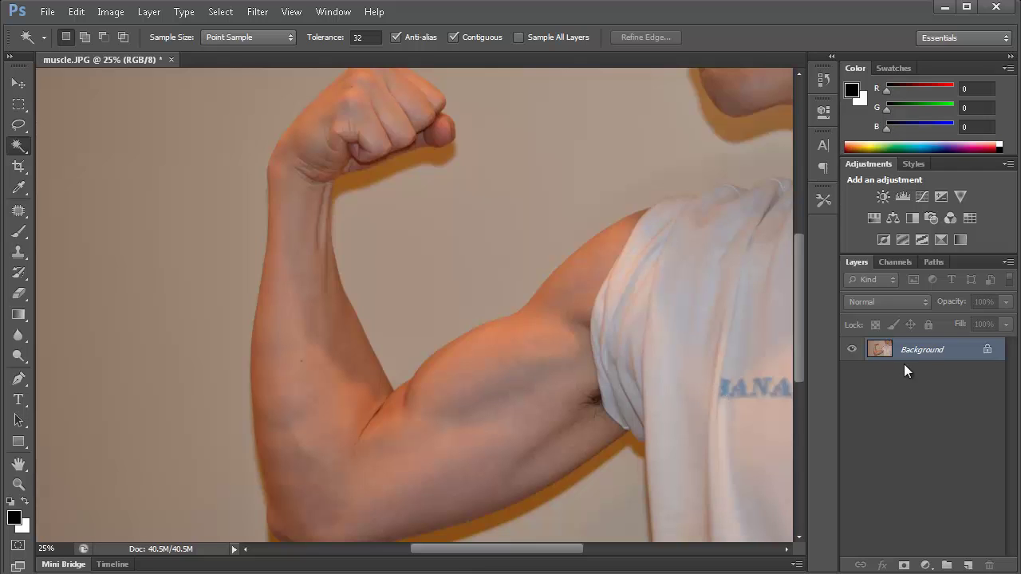
Step: Duplicate the Background layer, keeping the default name 'Background copy'
{"action": "right_click", "coordinate": [923, 354]}
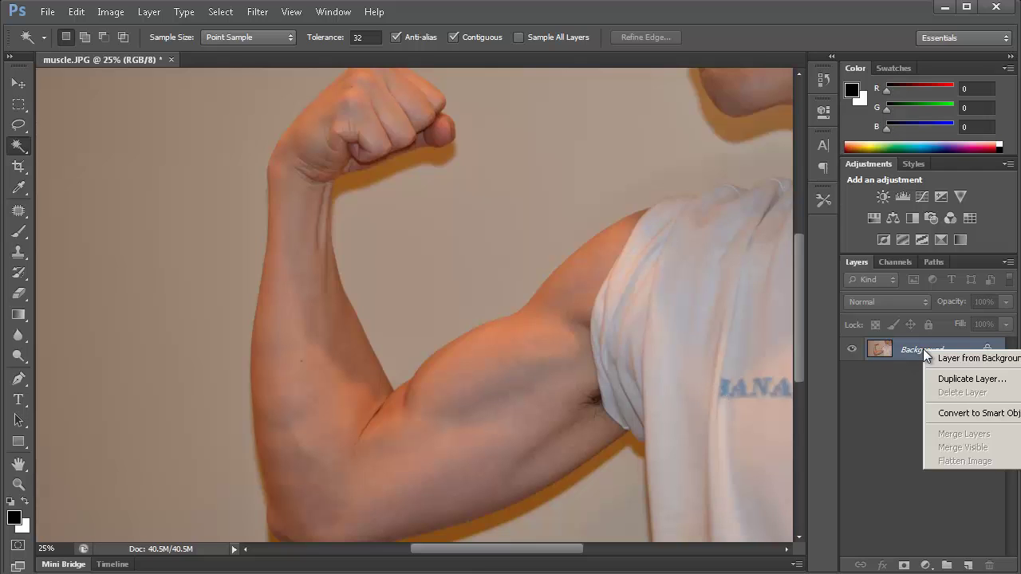
{"action": "left_click", "coordinate": [972, 378]}
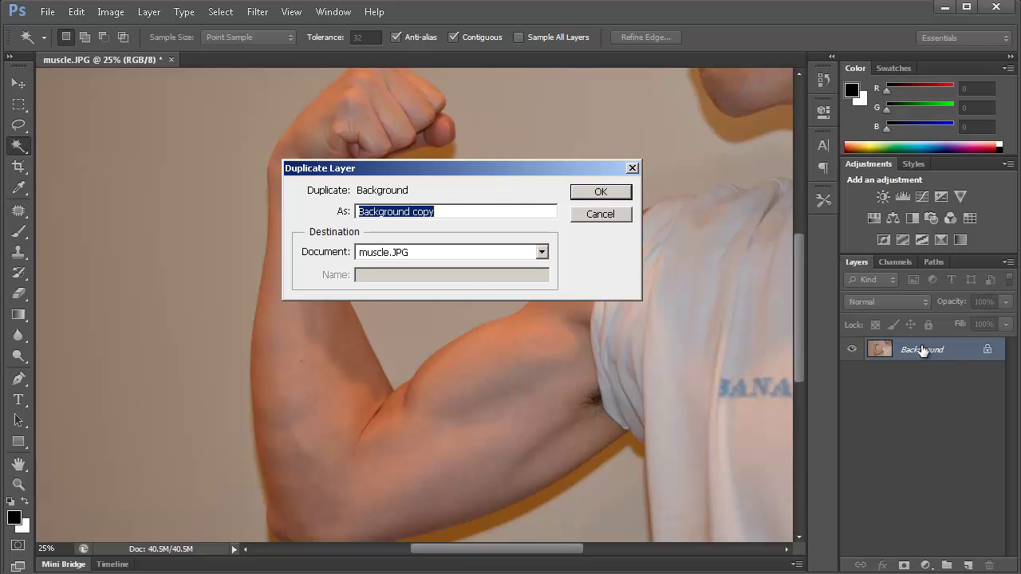
{"action": "left_click", "coordinate": [604, 193]}
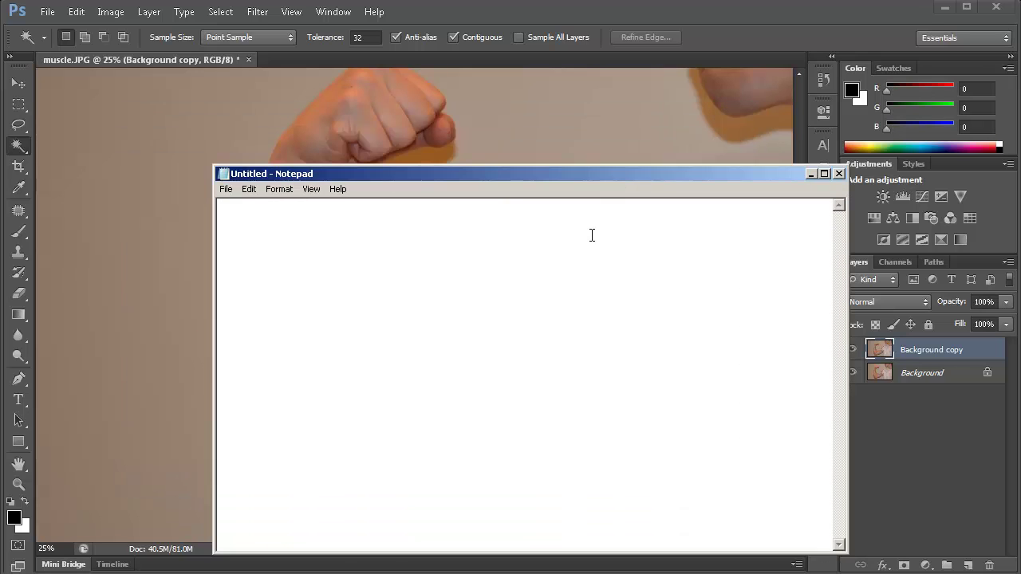
Step: Write 'download this picture...' and the link hunkim.com/share/muscle.jpg in Notepad, then minimize it
{"action": "type", "text": "ad this picture..."}
{"action": "key", "text": "Return"}
{"action": "key", "text": "Return"}
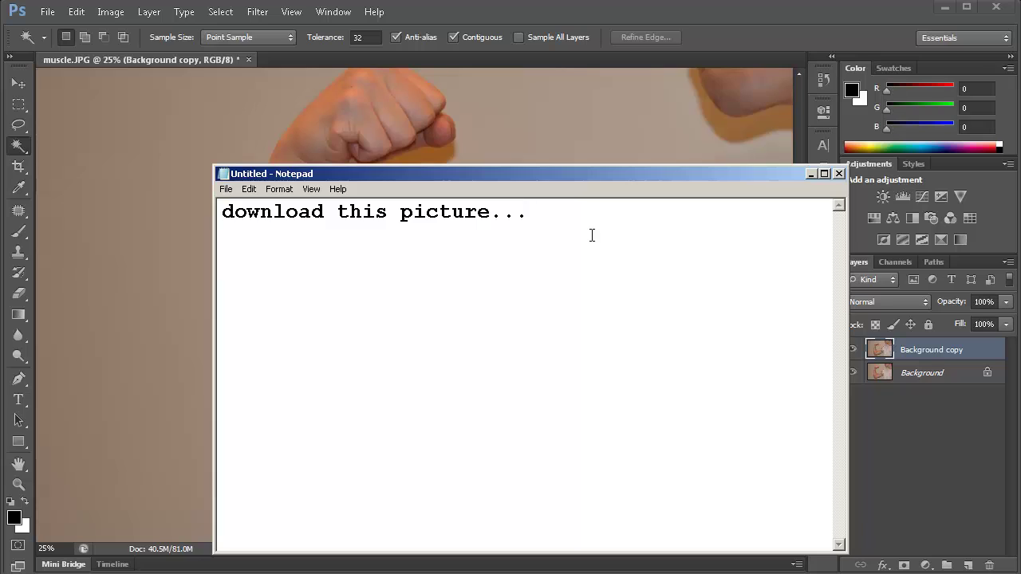
{"action": "type", "text": "hunkim.com/share/muscle.jpg"}
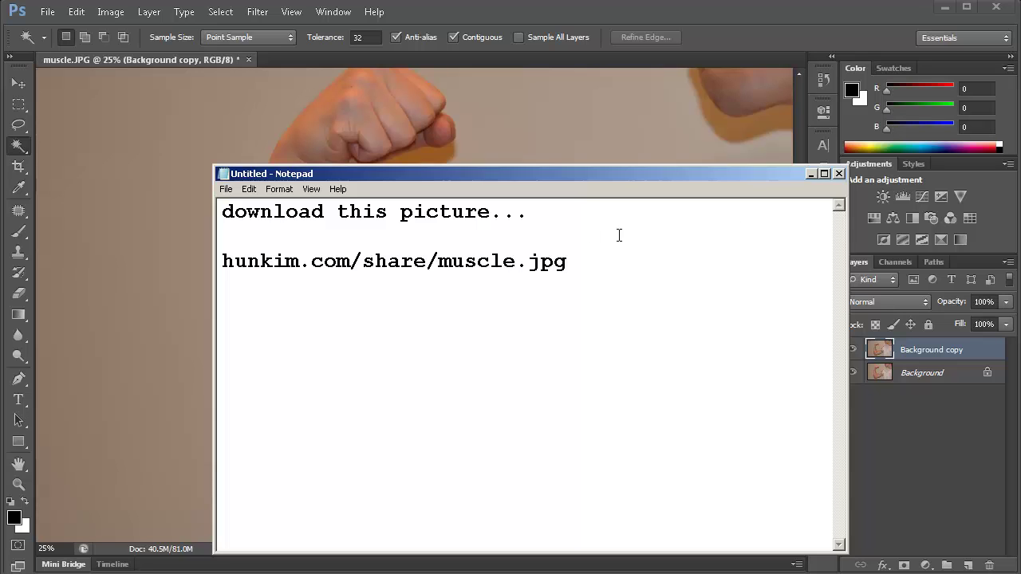
{"action": "left_click", "coordinate": [811, 174]}
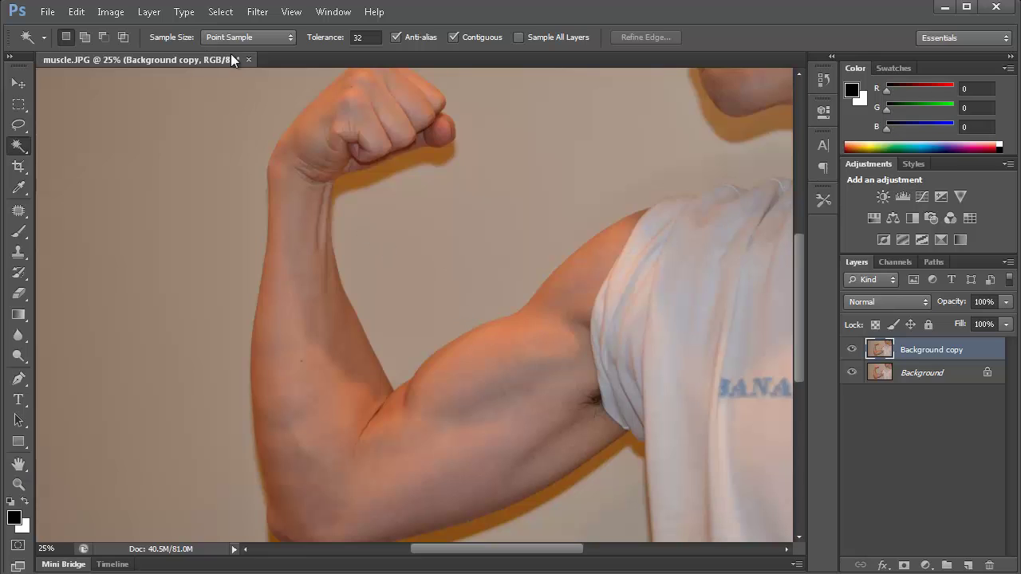
Step: Open Filter > Liquify and drag the dialog's edges until it fills the screen
{"action": "left_click", "coordinate": [263, 10]}
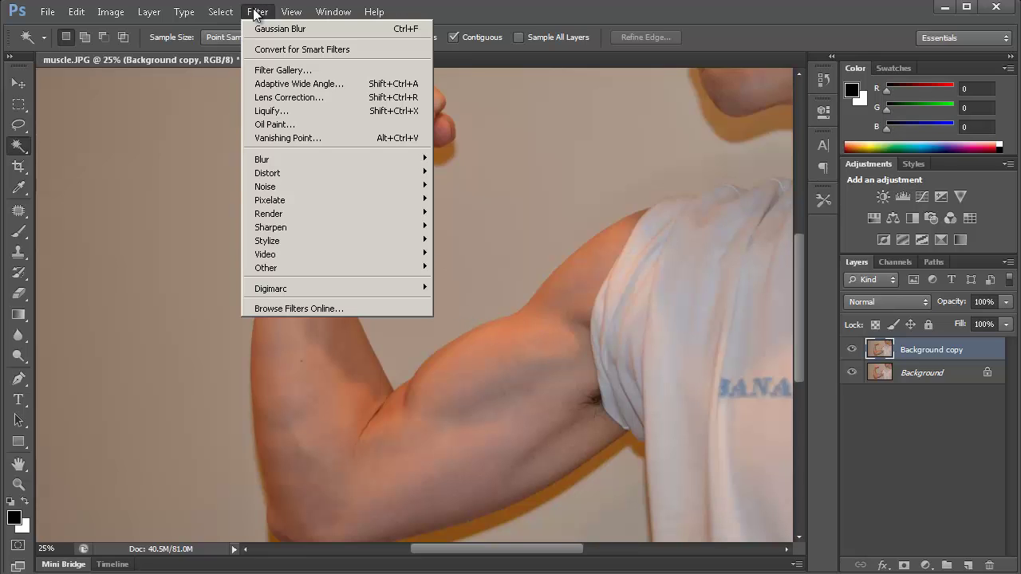
{"action": "left_click", "coordinate": [322, 114]}
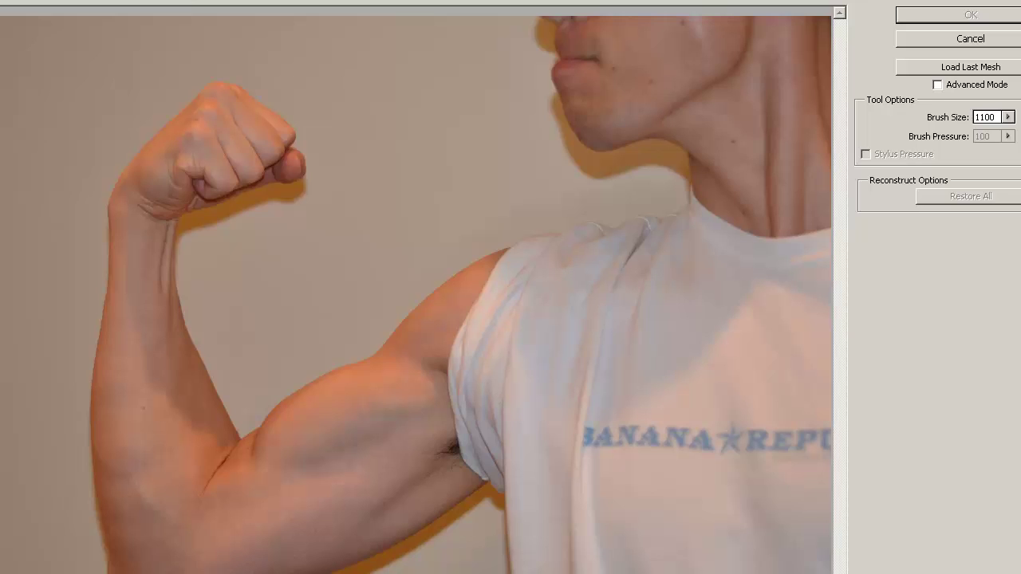
{"action": "left_click_drag", "start_coordinate": [4, 50], "coordinate": [35, 50]}
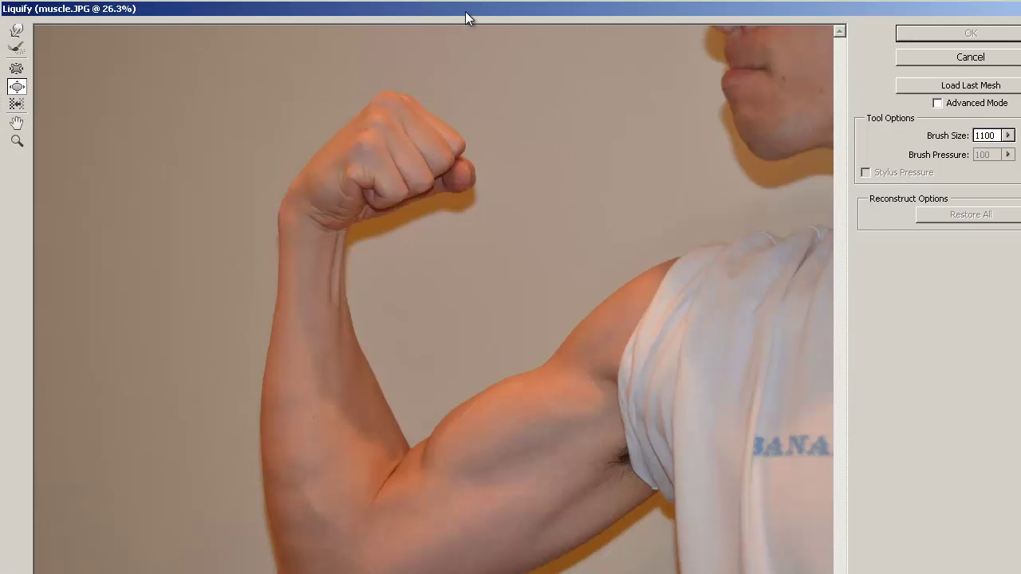
{"action": "left_click_drag", "start_coordinate": [464, 3], "coordinate": [470, 109]}
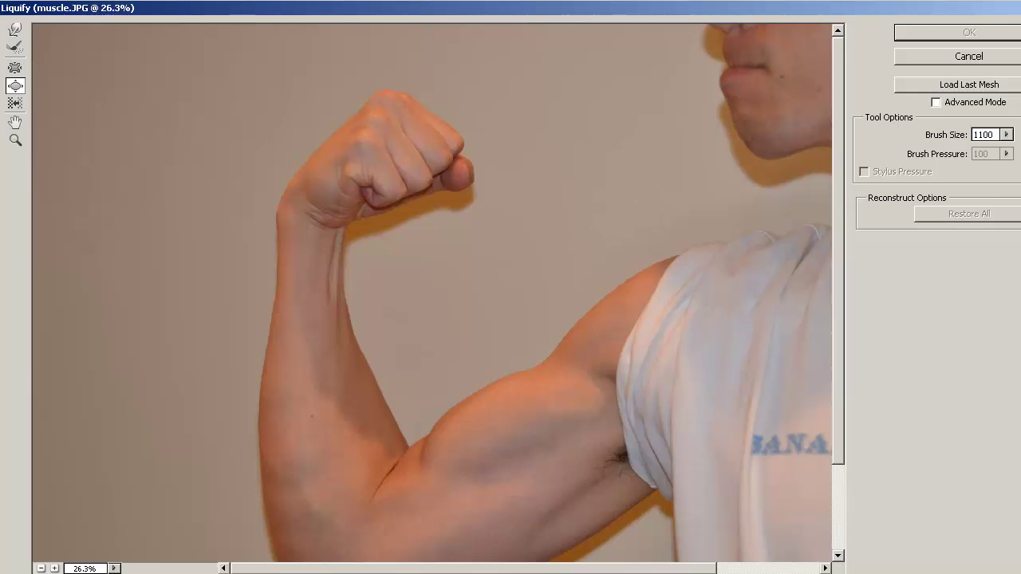
{"action": "left_click_drag", "start_coordinate": [893, 550], "coordinate": [1016, 563]}
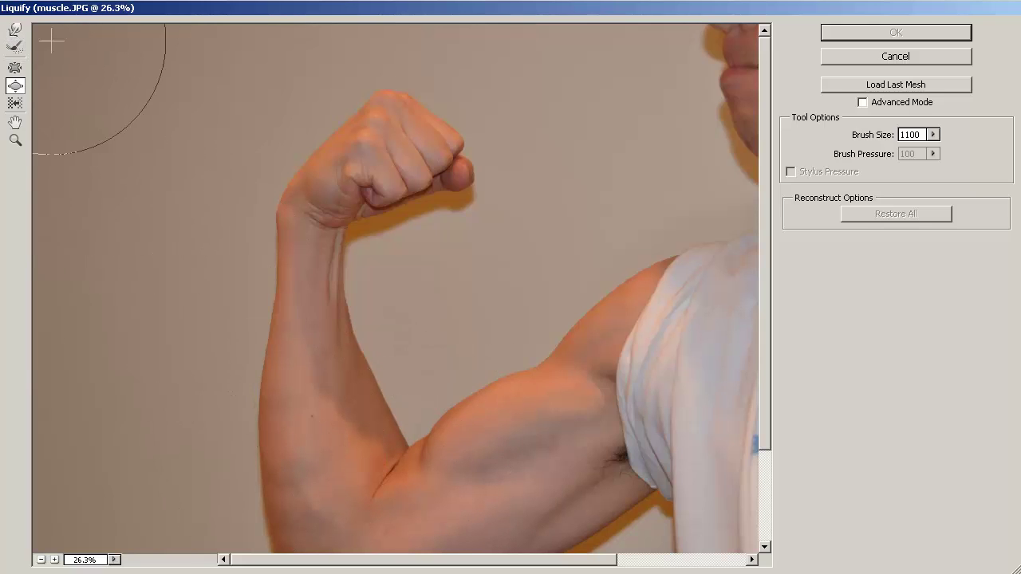
Step: Select the Bloat Tool and set its brush size to 700
{"action": "left_click", "coordinate": [15, 68]}
{"action": "left_click", "coordinate": [17, 84]}
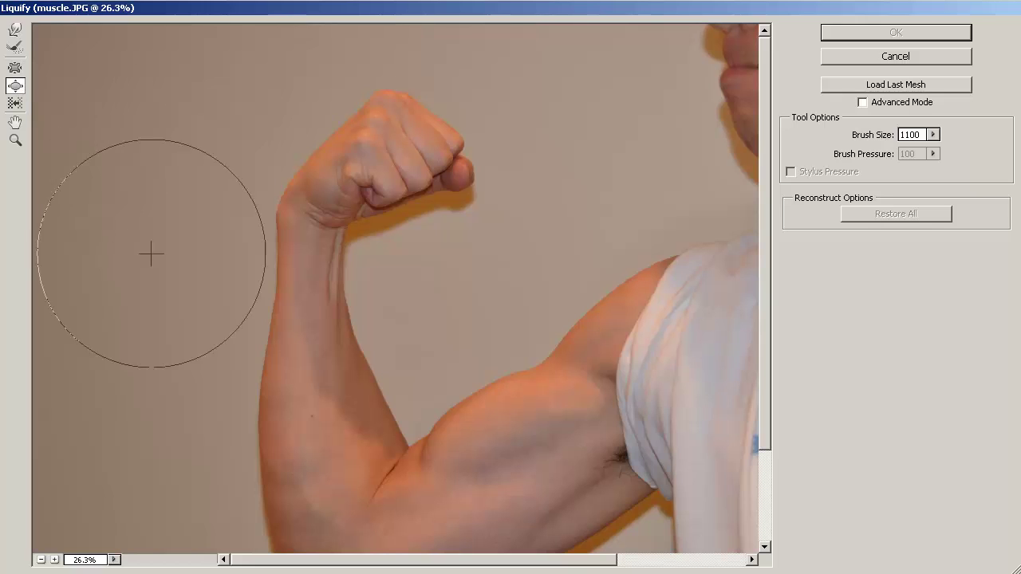
{"action": "left_click_drag", "start_coordinate": [371, 564], "coordinate": [401, 563]}
{"action": "left_click_drag", "start_coordinate": [762, 430], "coordinate": [770, 455]}
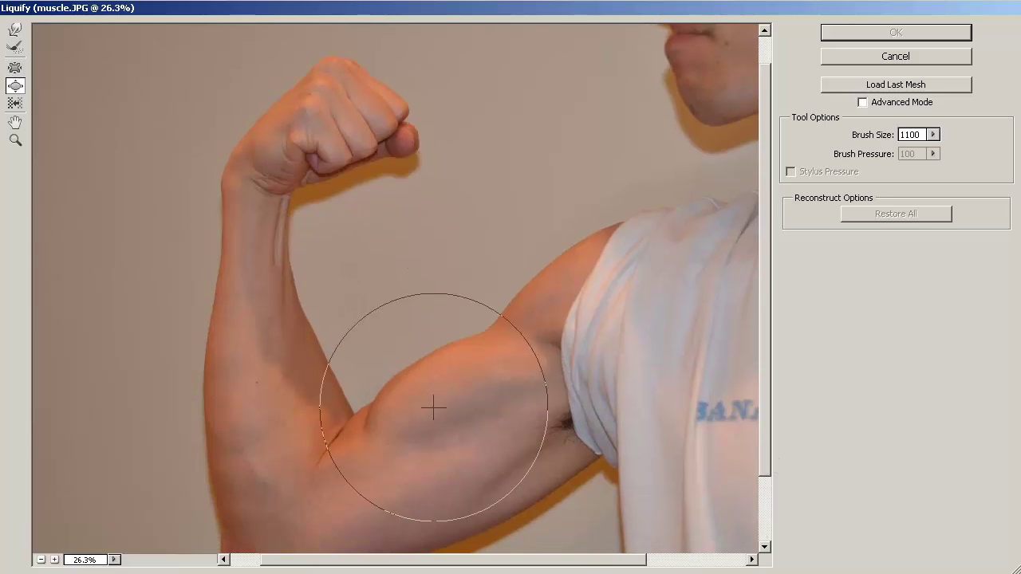
{"action": "key", "text": "bracketleft"}
{"action": "key", "text": "bracketleft"}
{"action": "key", "text": "bracketleft"}
{"action": "key", "text": "bracketleft"}
{"action": "key", "text": "bracketleft"}
{"action": "key", "text": "bracketleft"}
{"action": "key", "text": "bracketleft"}
{"action": "key", "text": "bracketright"}
{"action": "key", "text": "bracketright"}
{"action": "key", "text": "bracketright"}
{"action": "key", "text": "bracketright"}
{"action": "key", "text": "bracketright"}
Step: Bloat the biceps and shoulder into rounder, bigger bulges
{"action": "mouse_move", "coordinate": [440, 393]}
{"action": "left_mouse_down"}
{"action": "mouse_move", "coordinate": [459, 391]}
{"action": "mouse_move", "coordinate": [433, 396]}
{"action": "mouse_move", "coordinate": [439, 391]}
{"action": "left_mouse_up"}
{"action": "mouse_move", "coordinate": [603, 280]}
{"action": "left_mouse_down"}
{"action": "mouse_move", "coordinate": [579, 291]}
{"action": "mouse_move", "coordinate": [614, 275]}
{"action": "mouse_move", "coordinate": [591, 288]}
{"action": "mouse_move", "coordinate": [590, 272]}
{"action": "mouse_move", "coordinate": [620, 286]}
{"action": "left_mouse_up"}
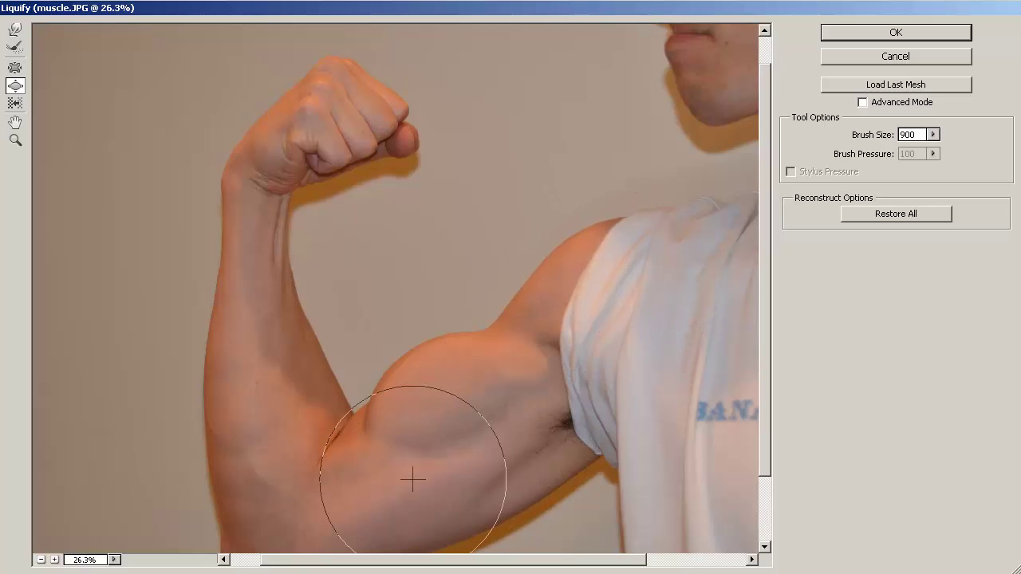
{"action": "key", "text": "bracketright"}
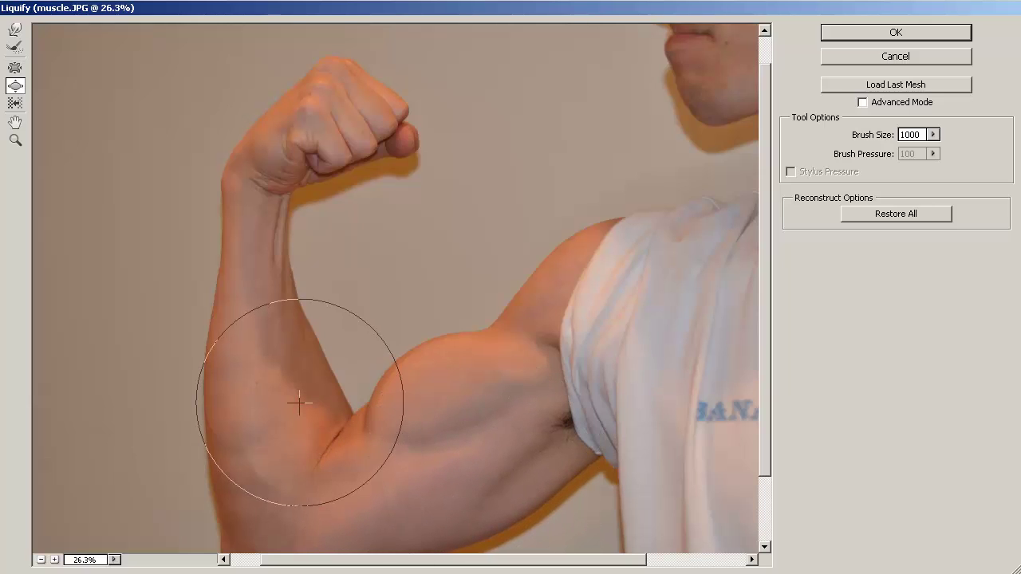
{"action": "key", "text": "bracketleft"}
{"action": "key", "text": "bracketleft"}
{"action": "key", "text": "bracketleft"}
{"action": "key", "text": "bracketleft"}
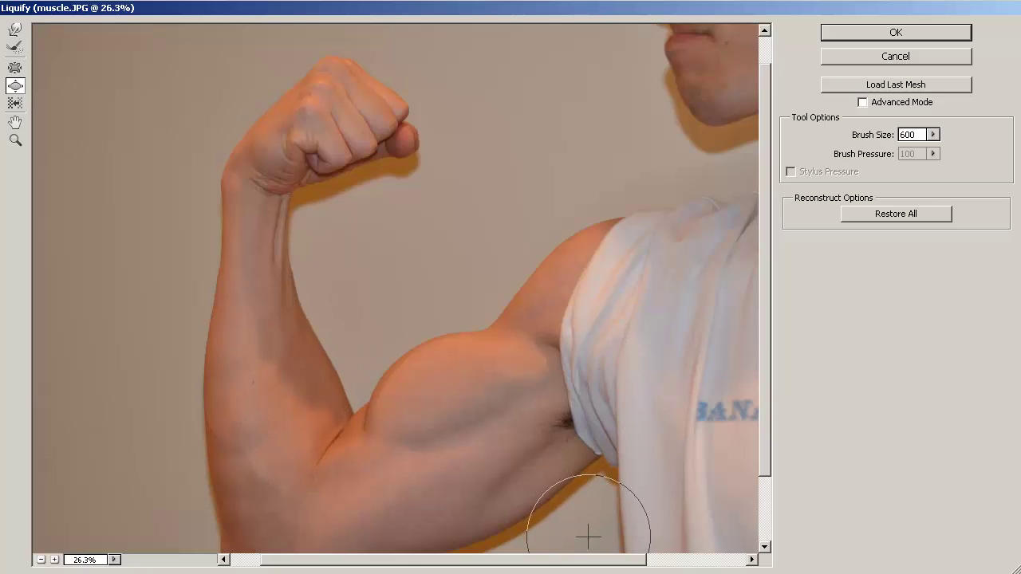
Step: Bloat the lettering across the shirt chest with the brush at size 1100
{"action": "left_click_drag", "start_coordinate": [597, 565], "coordinate": [713, 564]}
{"action": "key", "text": "bracketright"}
{"action": "key", "text": "bracketright"}
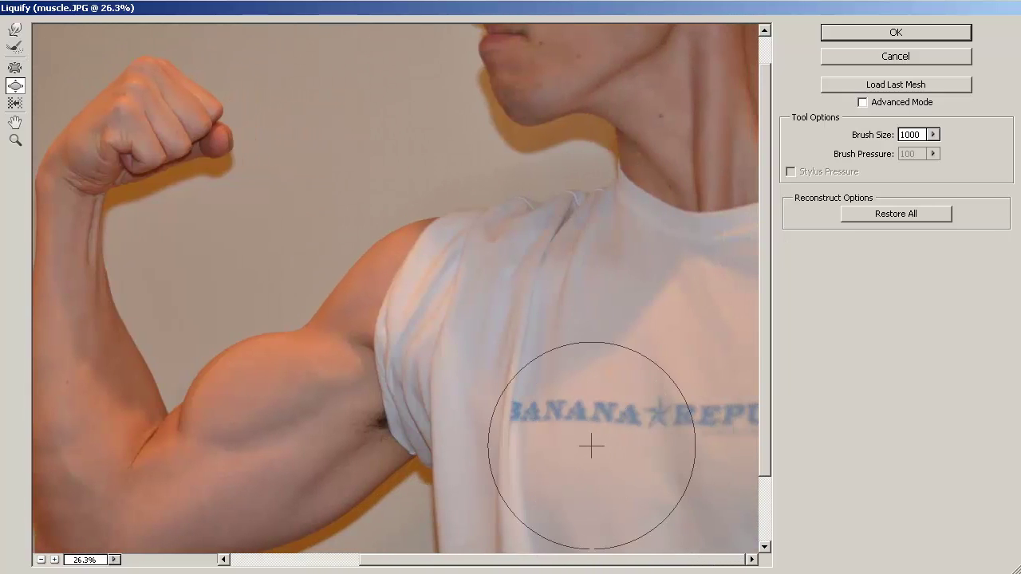
{"action": "key", "text": "bracketright"}
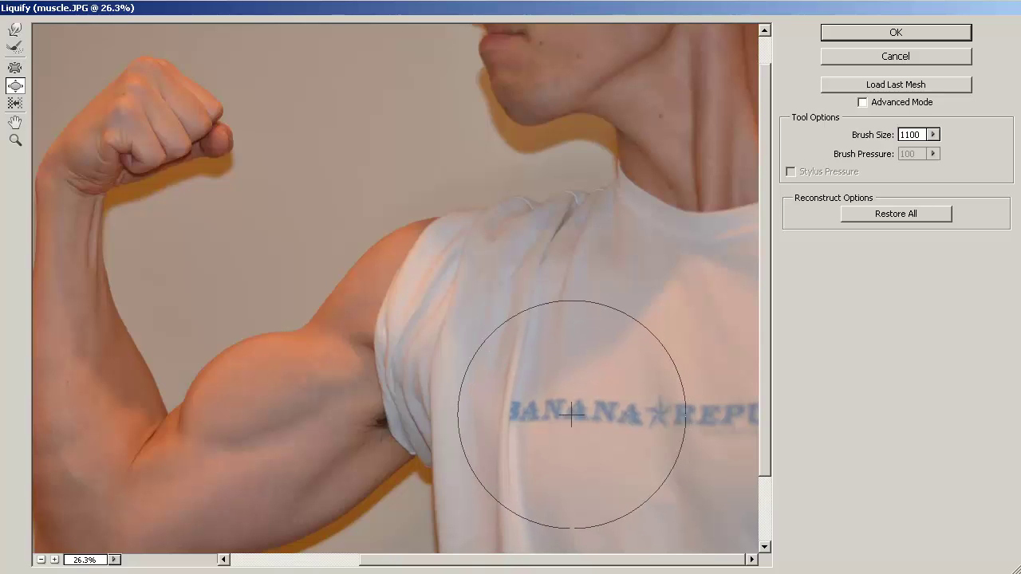
{"action": "mouse_move", "coordinate": [568, 413]}
{"action": "left_mouse_down"}
{"action": "mouse_move", "coordinate": [571, 438]}
{"action": "mouse_move", "coordinate": [577, 417]}
{"action": "mouse_move", "coordinate": [556, 421]}
{"action": "mouse_move", "coordinate": [569, 438]}
{"action": "mouse_move", "coordinate": [723, 399]}
{"action": "mouse_move", "coordinate": [743, 421]}
{"action": "mouse_move", "coordinate": [735, 410]}
{"action": "mouse_move", "coordinate": [723, 422]}
{"action": "mouse_move", "coordinate": [749, 398]}
{"action": "left_mouse_up"}
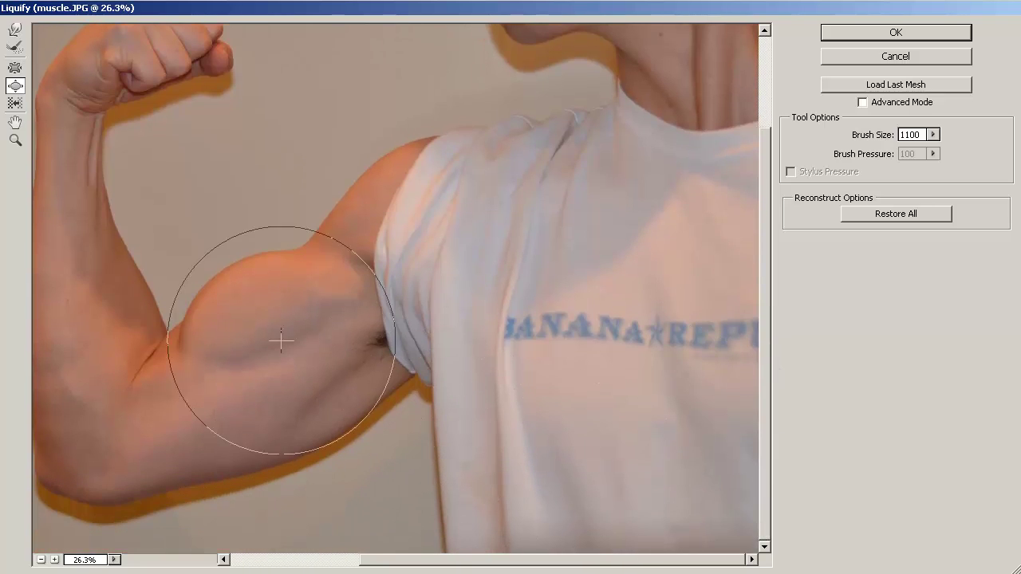
Step: Push the shirt's lower-left edge outward with the Forward Warp Tool and commit Liquify
{"action": "left_click", "coordinate": [12, 34]}
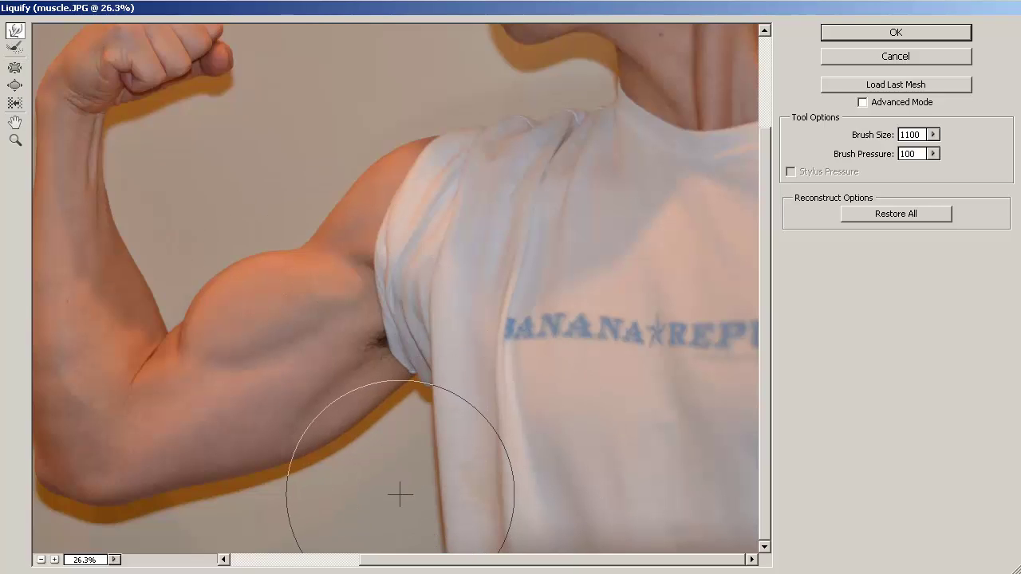
{"action": "left_click_drag", "start_coordinate": [387, 503], "coordinate": [458, 552]}
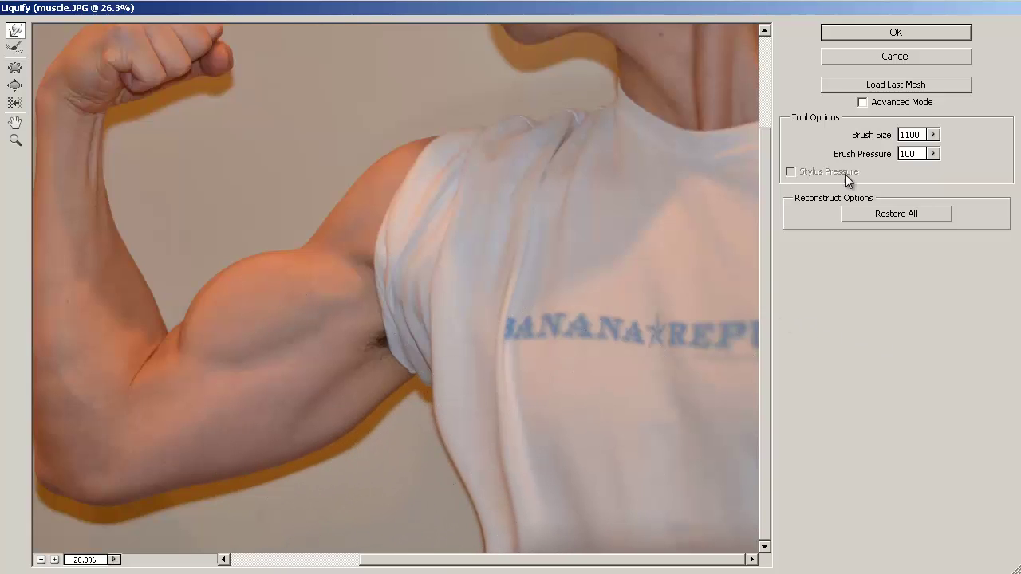
{"action": "left_click", "coordinate": [918, 36]}
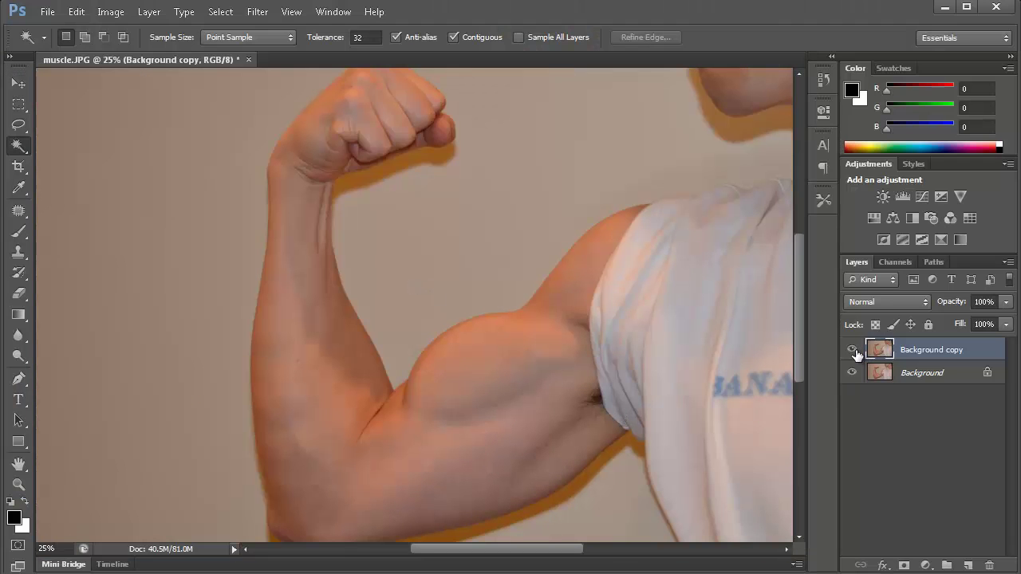
{"action": "left_click", "coordinate": [852, 350]}
{"action": "left_click", "coordinate": [853, 352]}
{"action": "left_click", "coordinate": [853, 352]}
{"action": "left_click", "coordinate": [853, 351]}
{"action": "left_click_drag", "start_coordinate": [531, 550], "coordinate": [598, 548]}
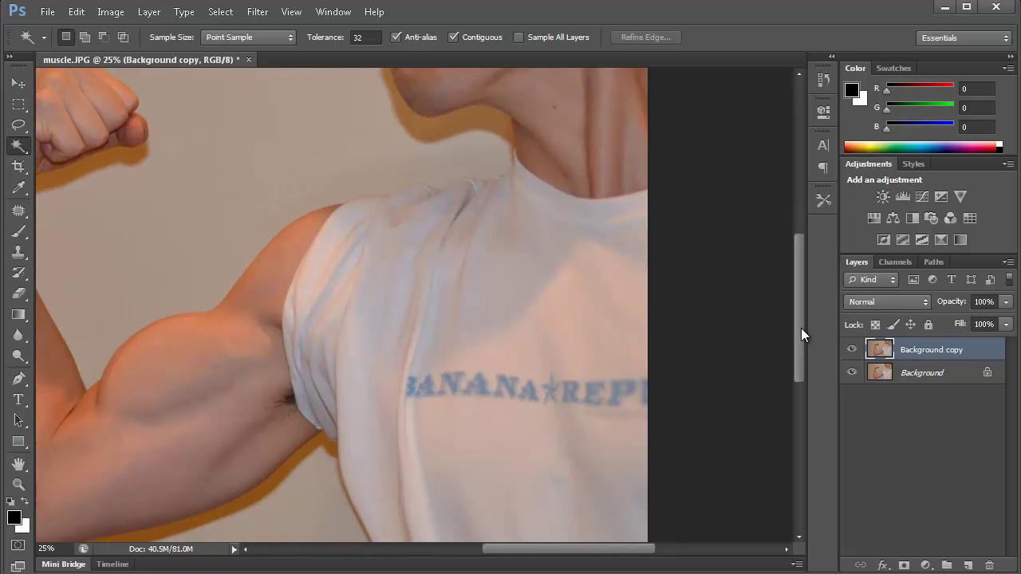
{"action": "left_click_drag", "start_coordinate": [800, 328], "coordinate": [793, 290]}
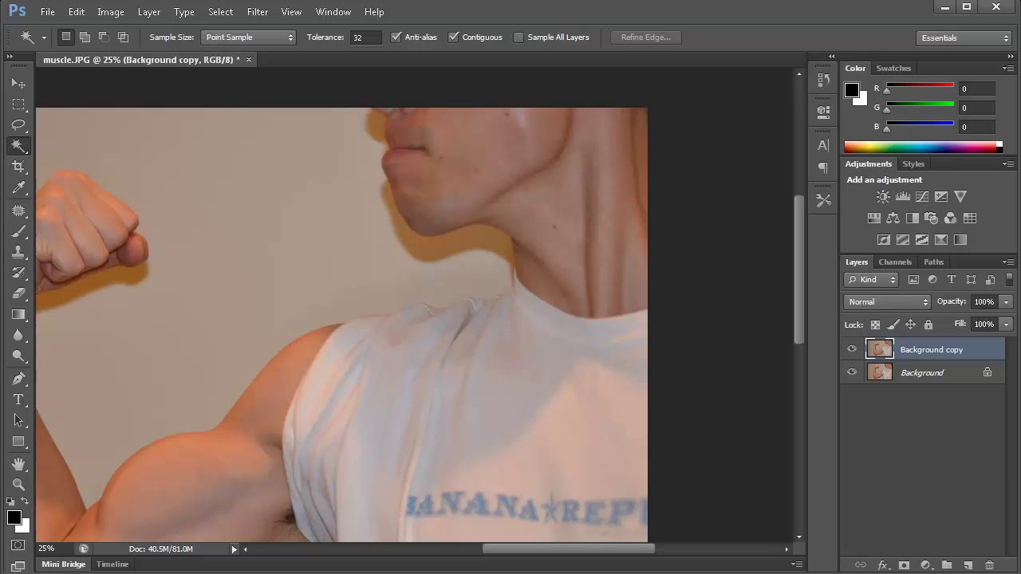
Step: Select the Spot Healing Brush, zoom in to 50%, and set the brush size to 60
{"action": "left_click", "coordinate": [19, 212]}
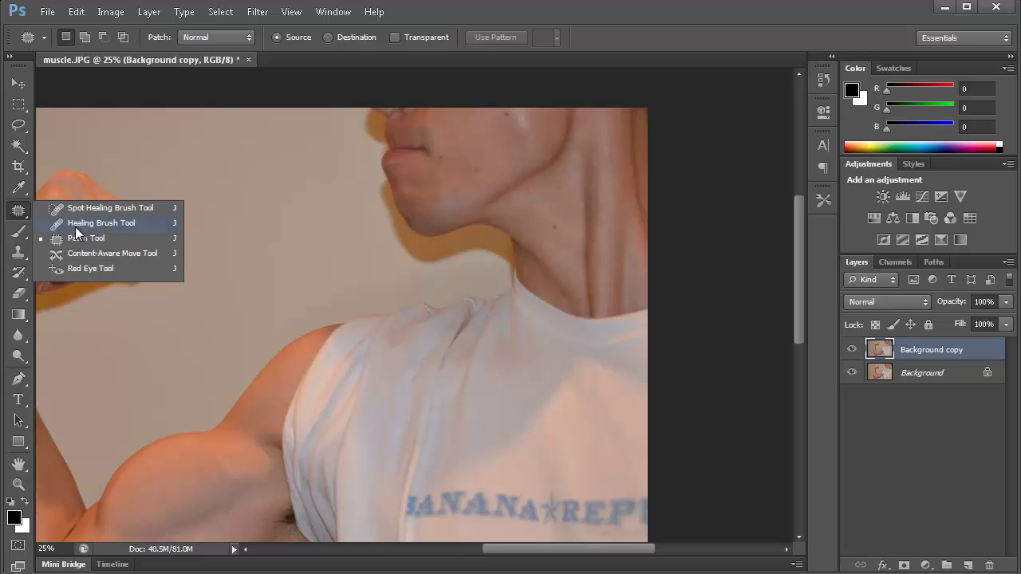
{"action": "left_click", "coordinate": [101, 207]}
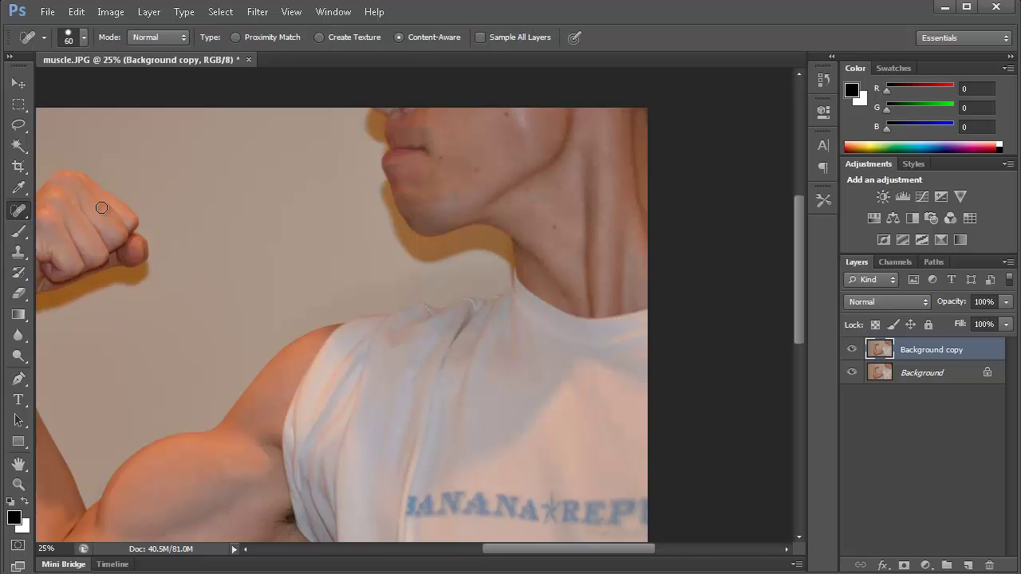
{"action": "key", "text": "ctrl+plus"}
{"action": "key", "text": "ctrl+plus"}
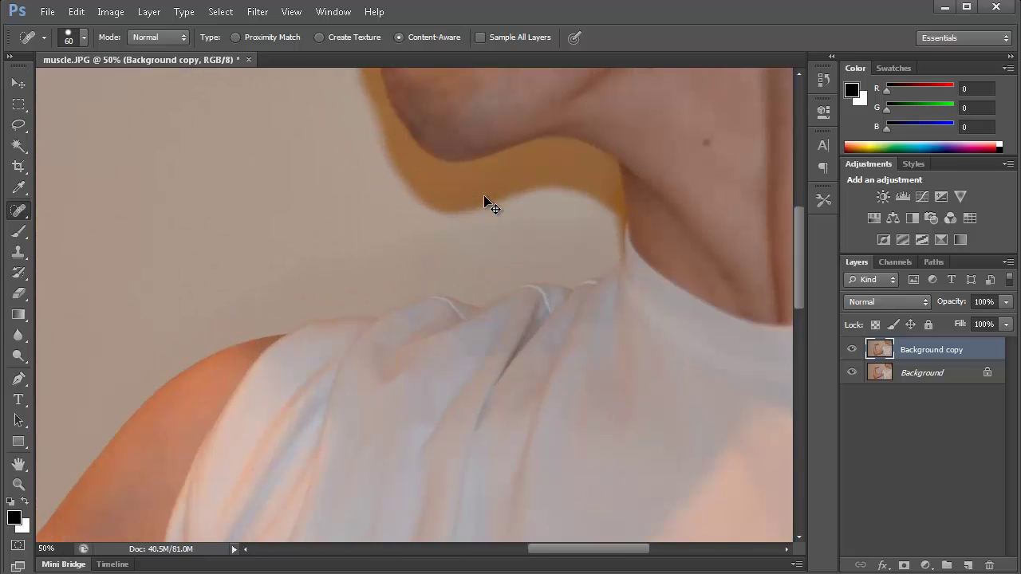
{"action": "left_click_drag", "start_coordinate": [800, 261], "coordinate": [800, 186]}
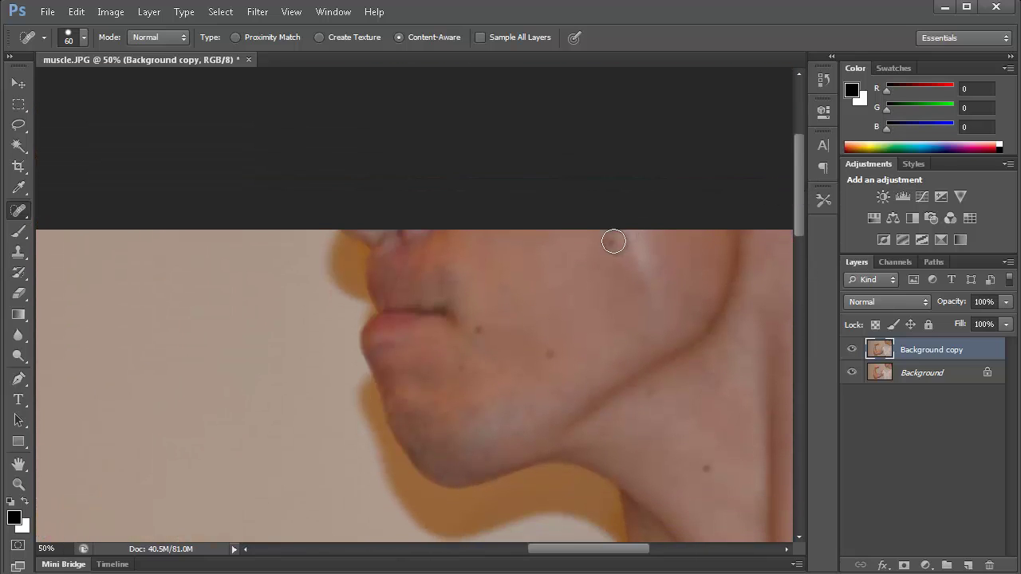
{"action": "key", "text": "bracketright"}
{"action": "key", "text": "bracketright"}
{"action": "key", "text": "bracketright"}
{"action": "key", "text": "bracketright"}
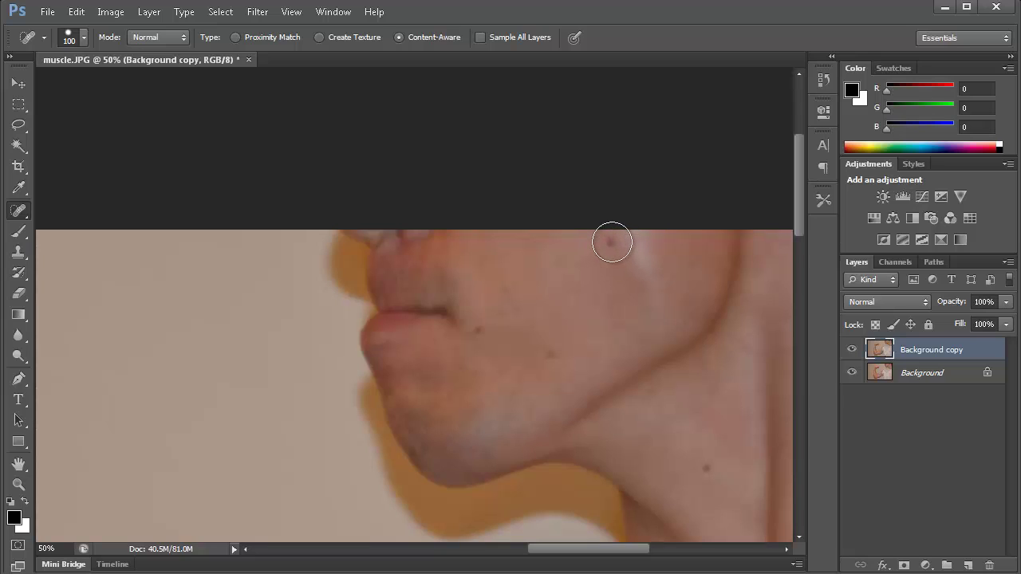
{"action": "key", "text": "bracketleft"}
{"action": "key", "text": "bracketleft"}
{"action": "key", "text": "bracketleft"}
{"action": "key", "text": "bracketleft"}
Step: Heal the cheek mole and the blemishes beside and below the lip
{"action": "left_click", "coordinate": [612, 242]}
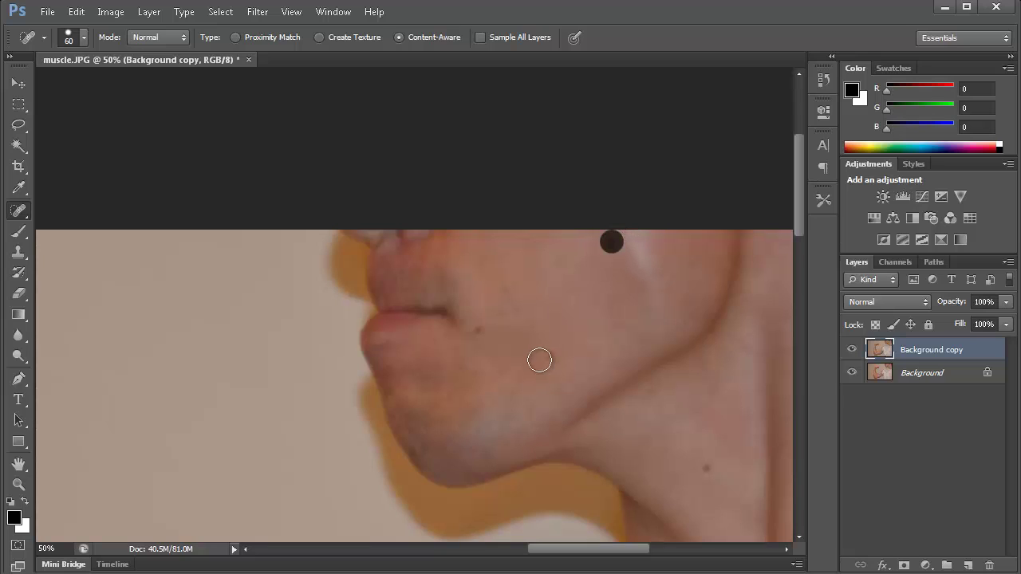
{"action": "key", "text": "bracketleft"}
{"action": "left_click", "coordinate": [476, 329]}
{"action": "left_click", "coordinate": [464, 366]}
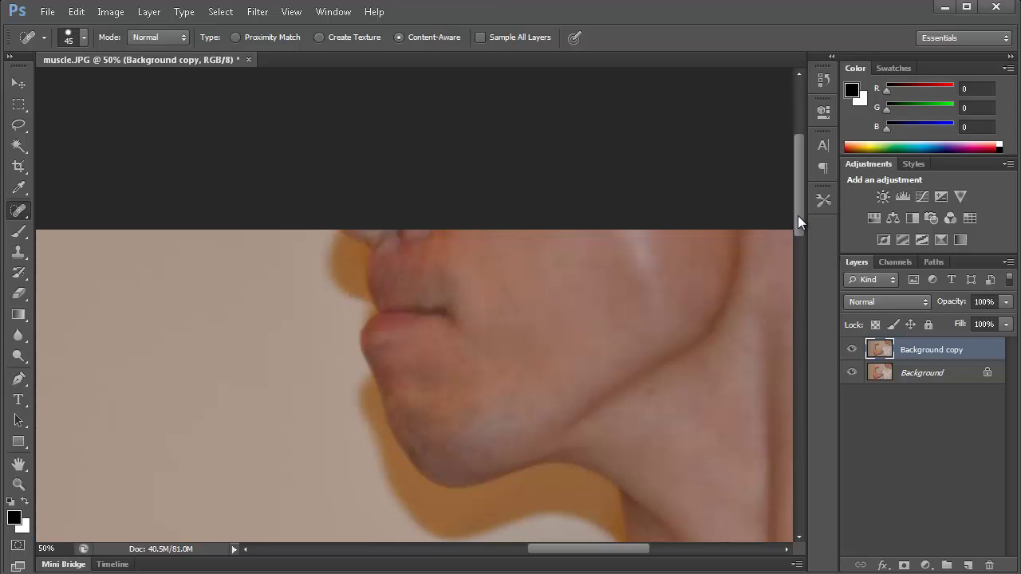
{"action": "left_click_drag", "start_coordinate": [797, 215], "coordinate": [821, 400]}
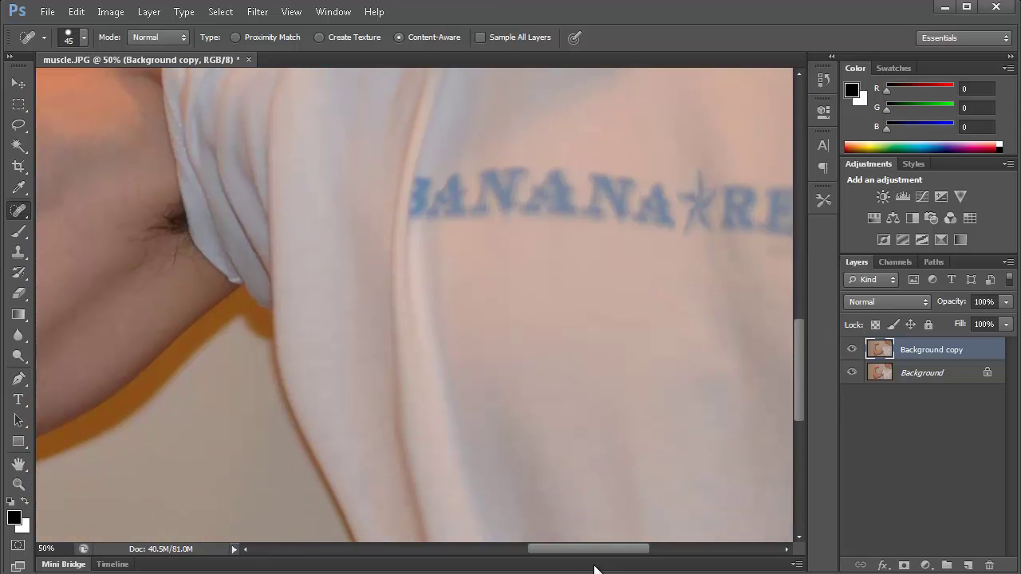
{"action": "left_click_drag", "start_coordinate": [590, 549], "coordinate": [487, 530]}
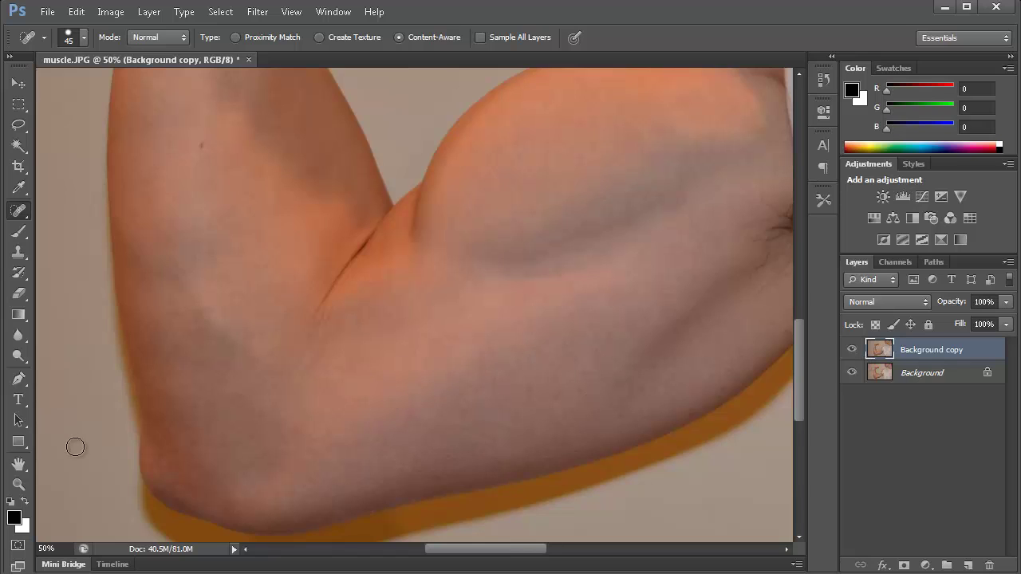
Step: Select the Brush tool with a soft round tip at 0% hardness, sized up to 200
{"action": "left_click", "coordinate": [18, 231]}
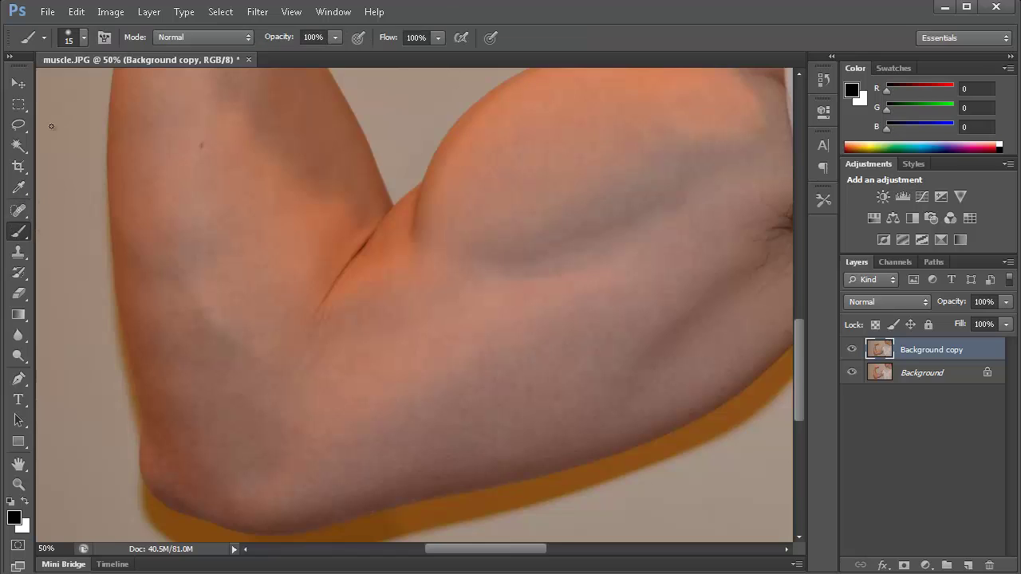
{"action": "left_click", "coordinate": [84, 40]}
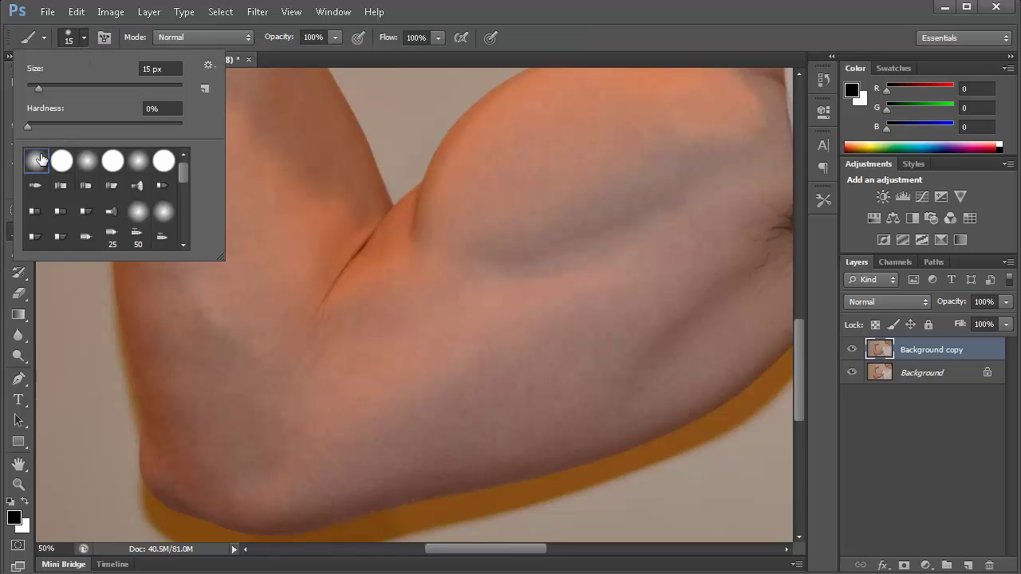
{"action": "double_click", "coordinate": [37, 164]}
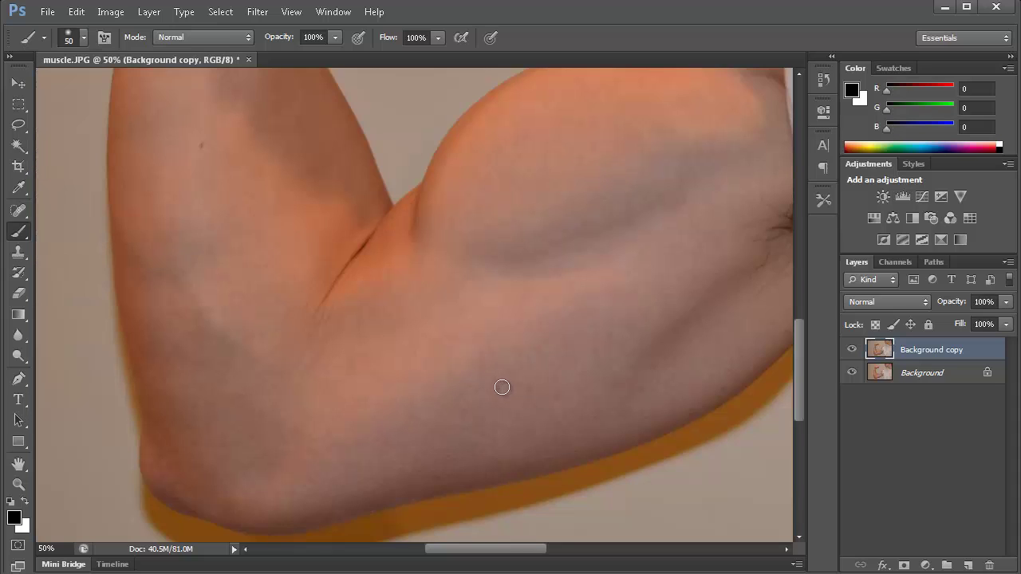
{"action": "key", "text": "bracketright"}
{"action": "key", "text": "bracketright"}
{"action": "key", "text": "bracketright"}
{"action": "key", "text": "bracketright"}
{"action": "key", "text": "bracketright"}
{"action": "key", "text": "bracketright"}
{"action": "key", "text": "bracketright"}
{"action": "key", "text": "bracketright"}
{"action": "key", "text": "bracketright"}
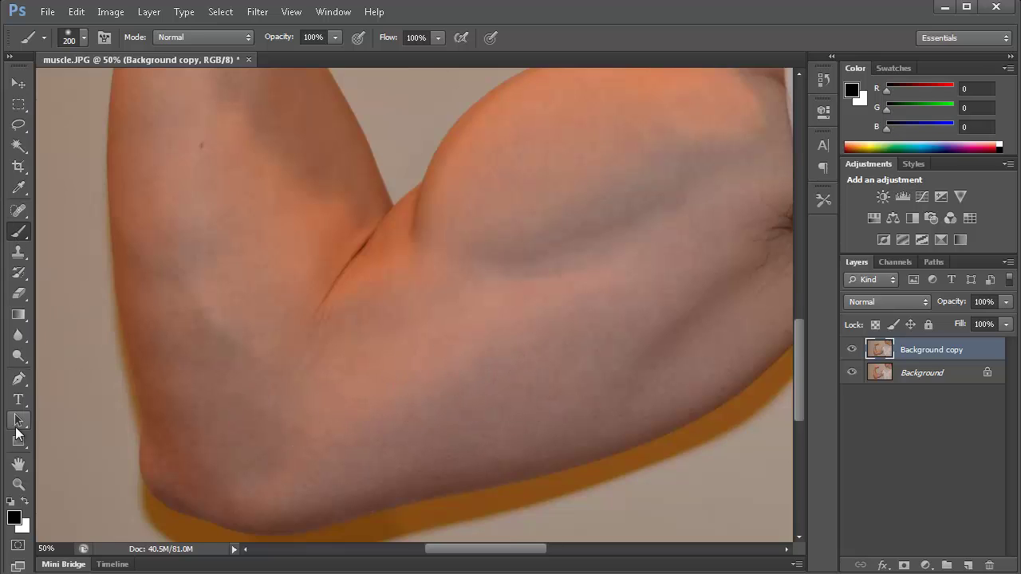
Step: Paint a Quick Mask strip along the underside of the upper arm and convert it to a selection
{"action": "left_click", "coordinate": [19, 547]}
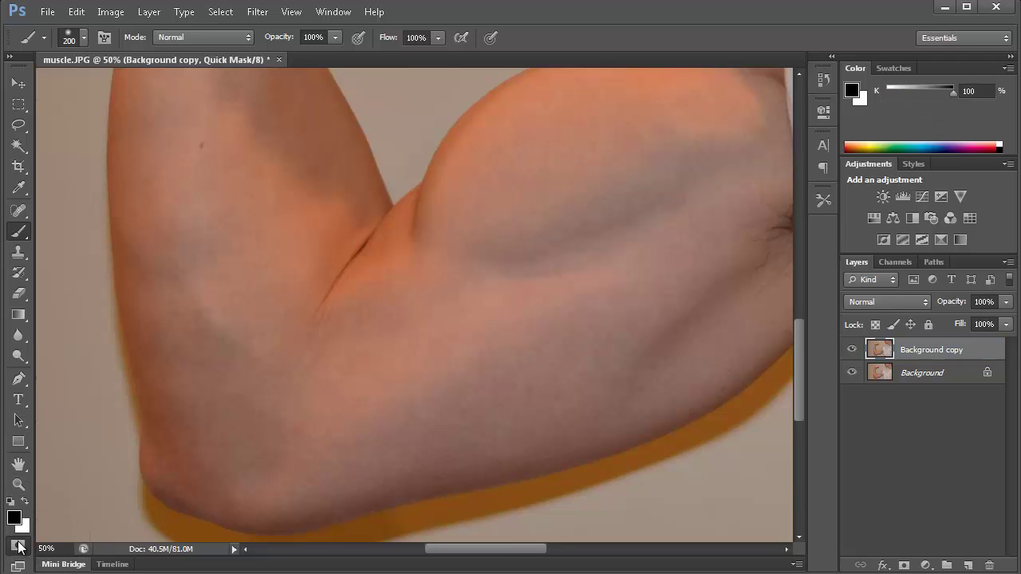
{"action": "mouse_move", "coordinate": [312, 439]}
{"action": "left_mouse_down"}
{"action": "mouse_move", "coordinate": [401, 394]}
{"action": "mouse_move", "coordinate": [475, 374]}
{"action": "mouse_move", "coordinate": [401, 411]}
{"action": "mouse_move", "coordinate": [553, 360]}
{"action": "mouse_move", "coordinate": [572, 359]}
{"action": "mouse_move", "coordinate": [545, 376]}
{"action": "mouse_move", "coordinate": [717, 362]}
{"action": "mouse_move", "coordinate": [475, 446]}
{"action": "mouse_move", "coordinate": [318, 479]}
{"action": "mouse_move", "coordinate": [285, 471]}
{"action": "mouse_move", "coordinate": [308, 440]}
{"action": "mouse_move", "coordinate": [373, 415]}
{"action": "mouse_move", "coordinate": [588, 391]}
{"action": "mouse_move", "coordinate": [575, 341]}
{"action": "left_mouse_up"}
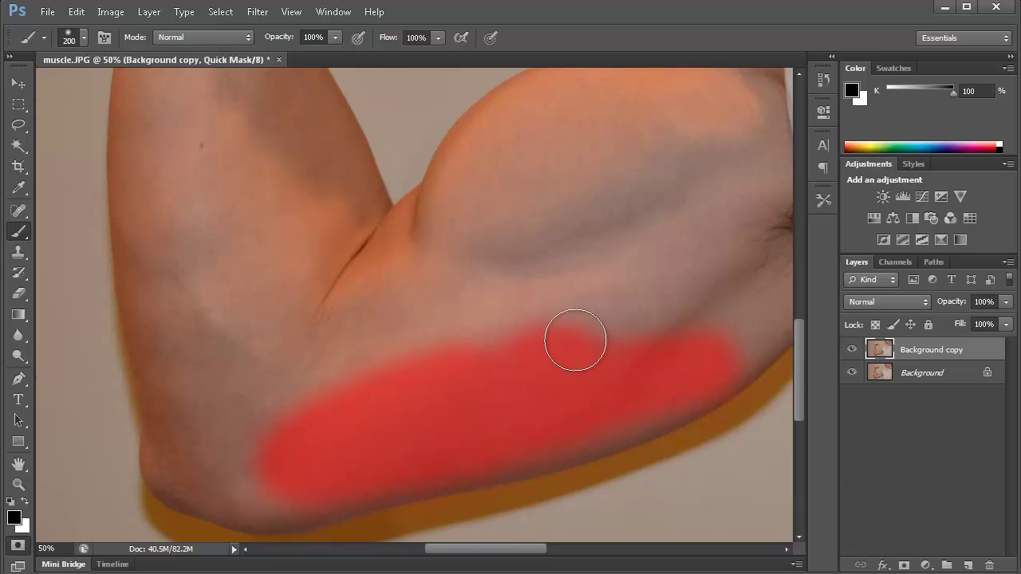
{"action": "left_click", "coordinate": [18, 547]}
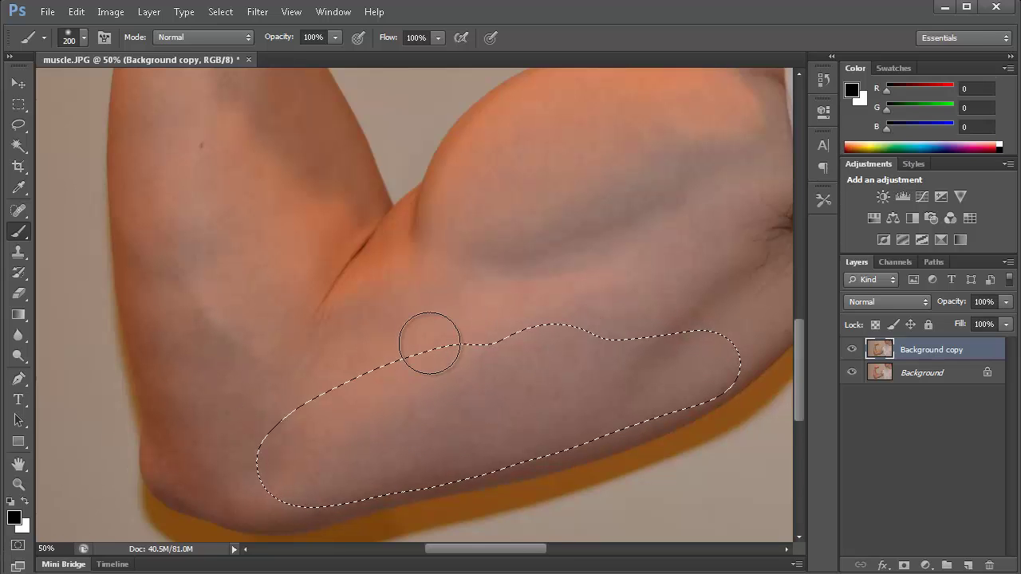
Step: Invert the selection via Select > Inverse, then zoom in to inspect the arm patch
{"action": "scroll", "coordinate": [428, 347], "scroll_direction": "down", "scroll_amount": 3}
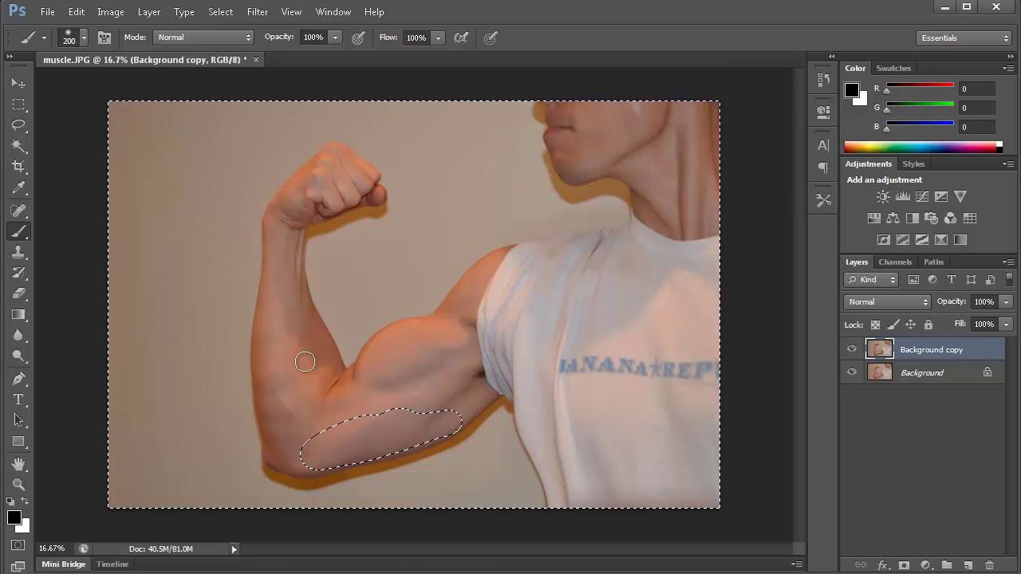
{"action": "left_click", "coordinate": [223, 11]}
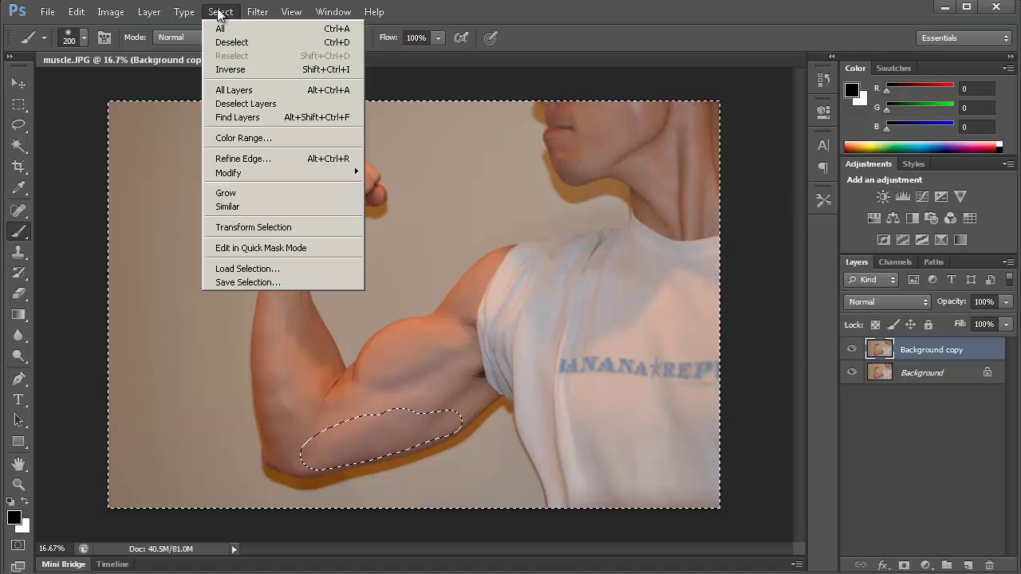
{"action": "left_click", "coordinate": [236, 73]}
{"action": "key", "text": "ctrl+plus"}
{"action": "key", "text": "ctrl+plus"}
{"action": "key", "text": "ctrl+plus"}
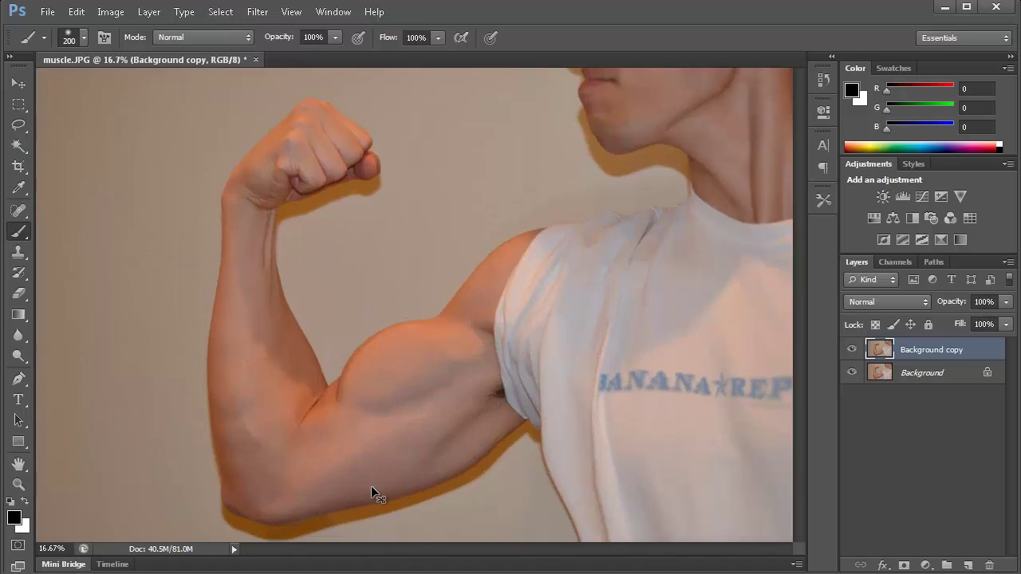
{"action": "left_click_drag", "start_coordinate": [798, 271], "coordinate": [828, 358]}
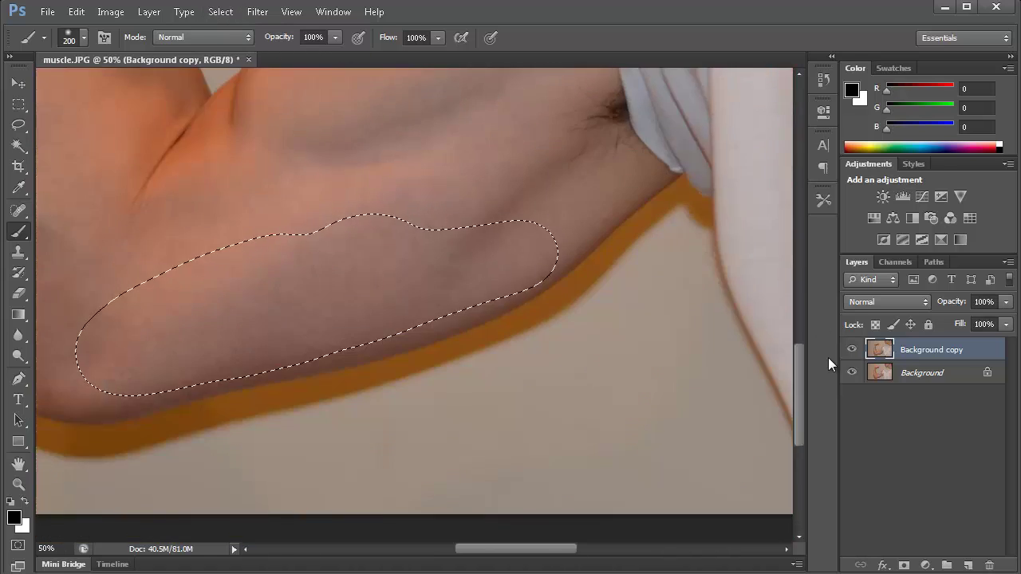
{"action": "key", "text": "ctrl+d"}
{"action": "key", "text": "ctrl+plus"}
{"action": "key", "text": "ctrl+z"}
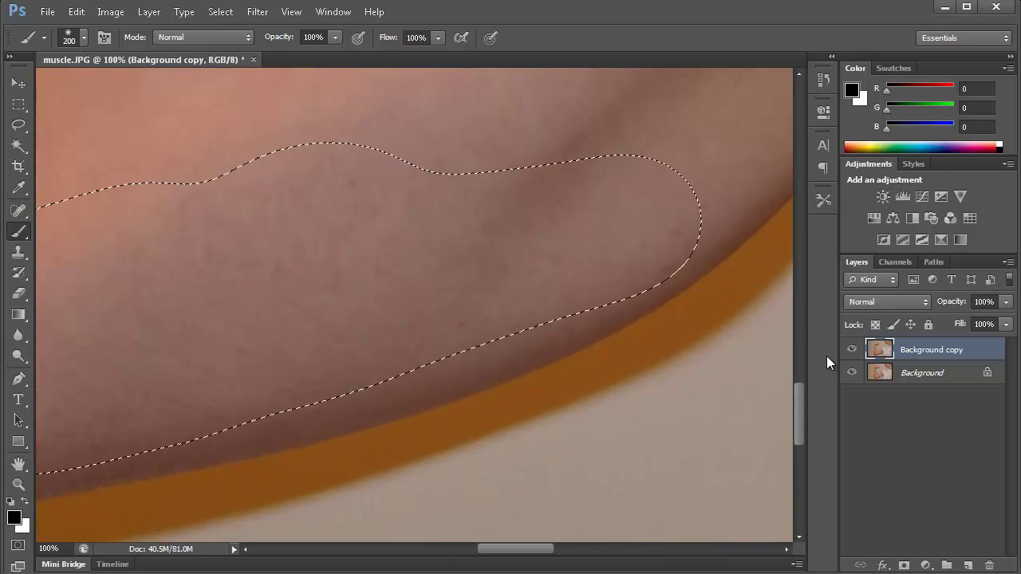
{"action": "key", "text": "ctrl+z"}
{"action": "key", "text": "ctrl+z"}
{"action": "key", "text": "ctrl+minus"}
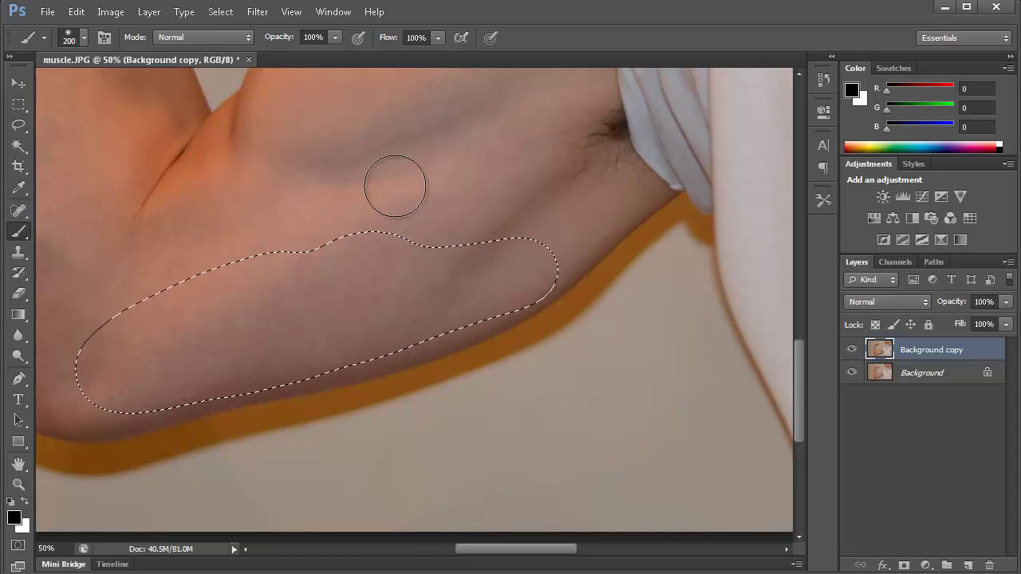
Step: Apply a Gaussian Blur with a radius of about 3.5 pixels to the arm patch
{"action": "left_click", "coordinate": [257, 12]}
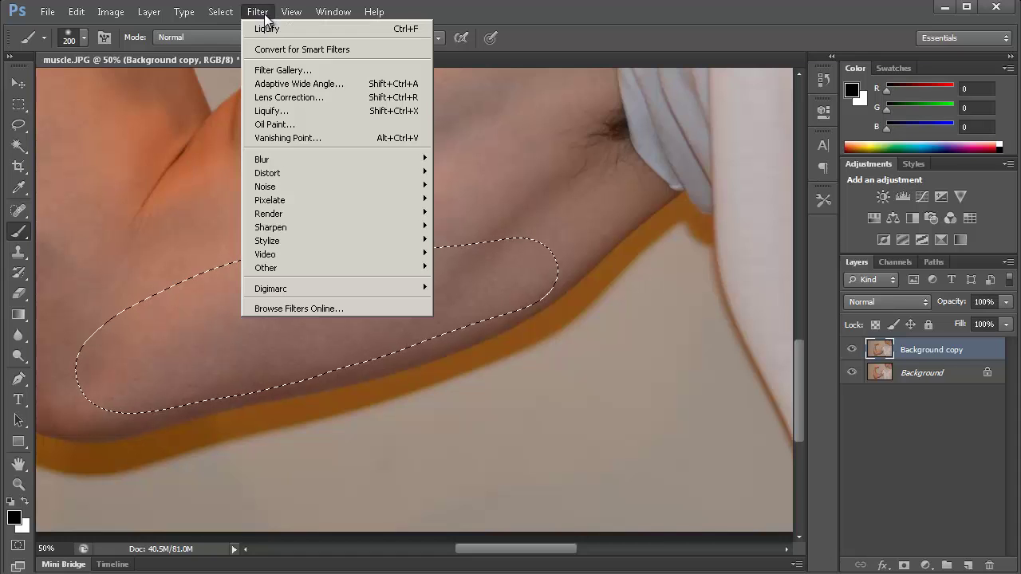
{"action": "mouse_move", "coordinate": [287, 163]}
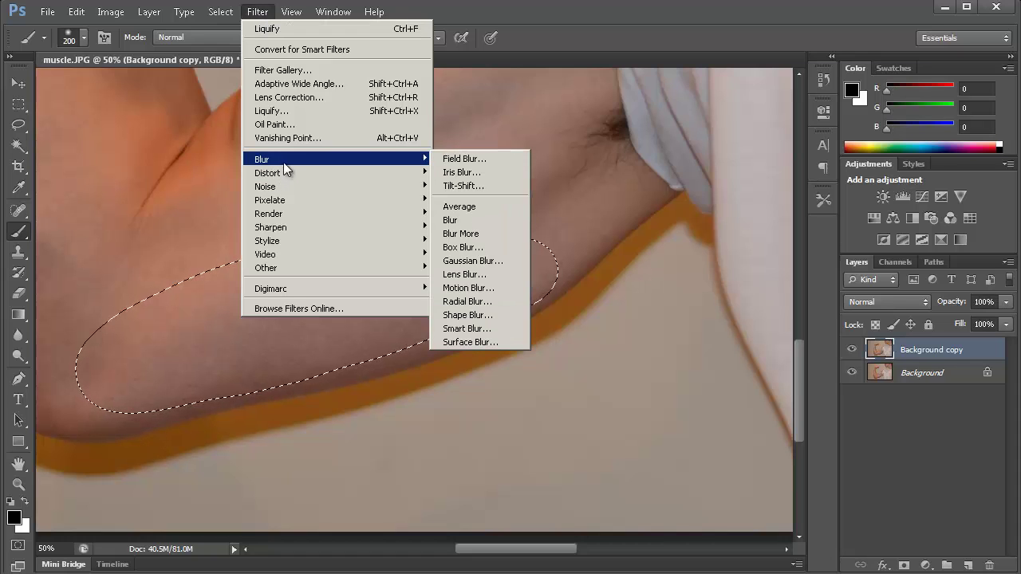
{"action": "left_click", "coordinate": [495, 262]}
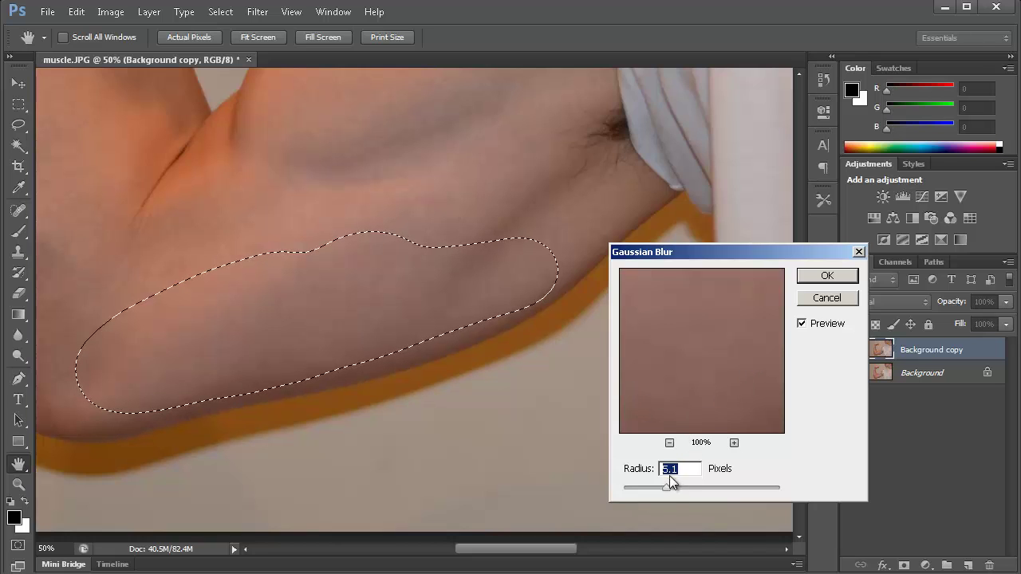
{"action": "left_click_drag", "start_coordinate": [666, 488], "coordinate": [631, 484]}
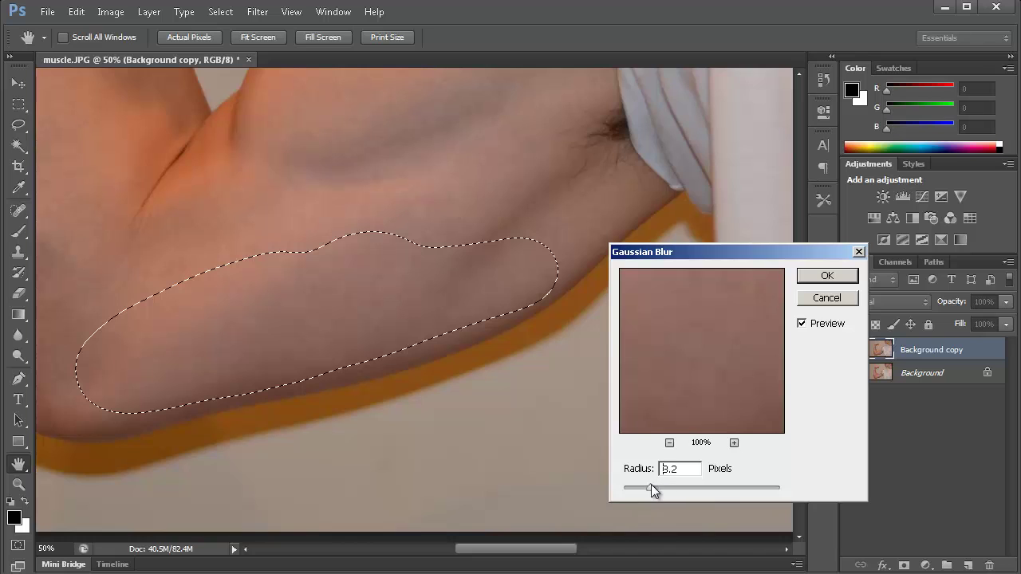
{"action": "left_click_drag", "start_coordinate": [652, 485], "coordinate": [653, 484]}
{"action": "left_click", "coordinate": [826, 277]}
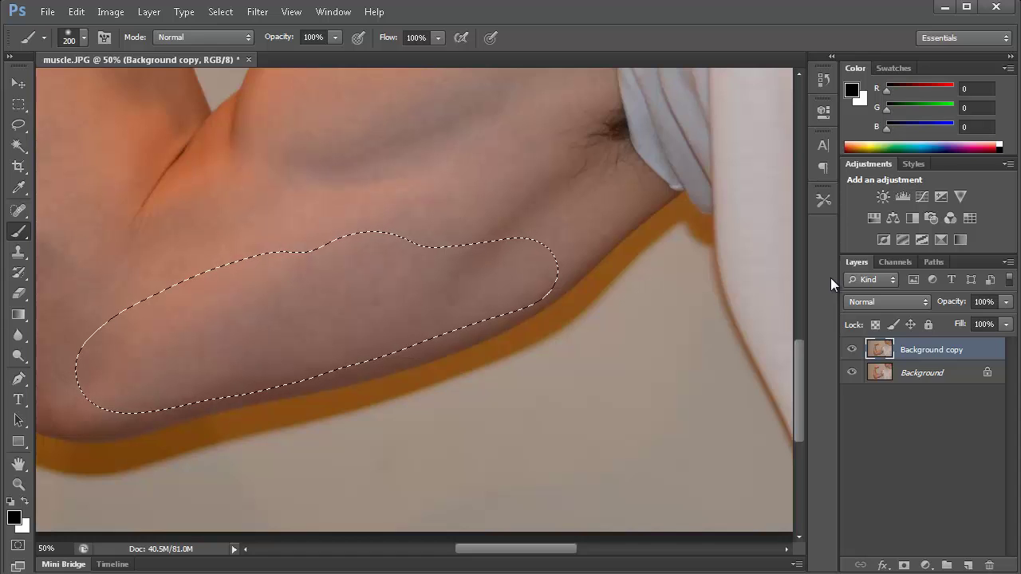
Step: Deselect the arm patch, leaving the Gaussian-blurred underarm skin with no selection outline
{"action": "left_click", "coordinate": [222, 12]}
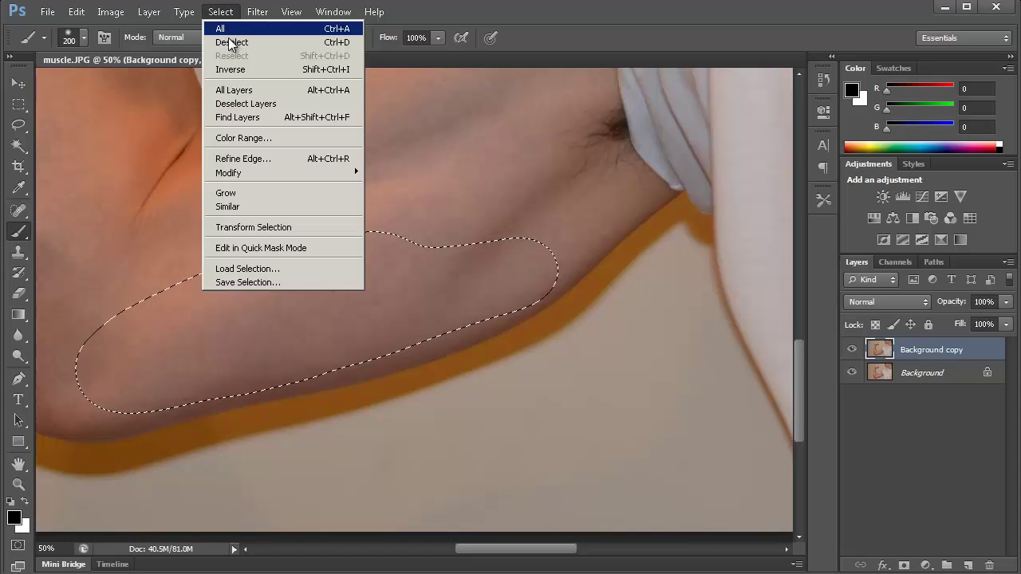
{"action": "left_click", "coordinate": [232, 41]}
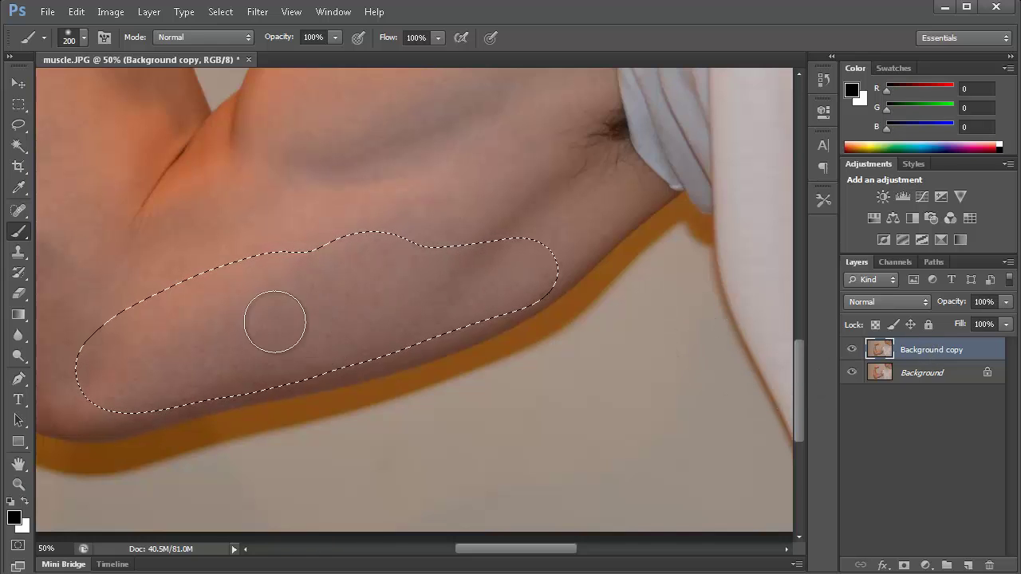
{"action": "key", "text": "ctrl+d"}
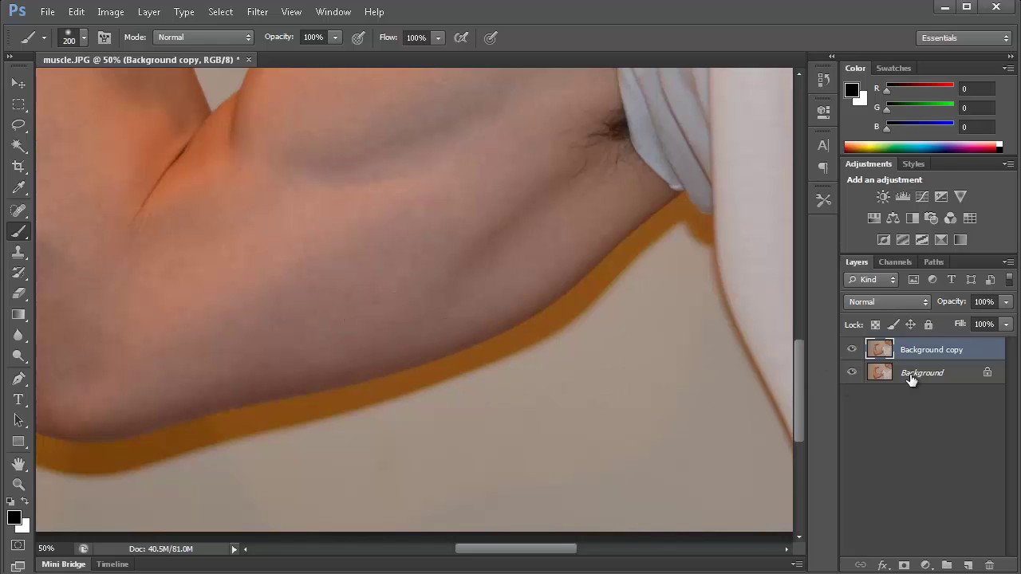
Step: Set the Clone Stamp brush to 250 px and sample nearby skin as the source
{"action": "left_click_drag", "start_coordinate": [509, 557], "coordinate": [555, 552]}
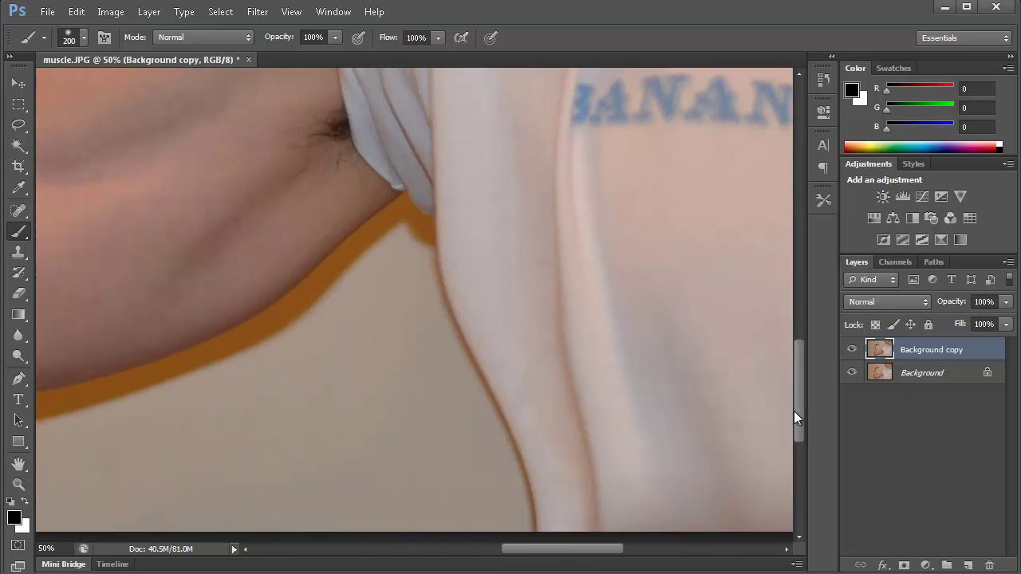
{"action": "left_click_drag", "start_coordinate": [793, 411], "coordinate": [801, 377]}
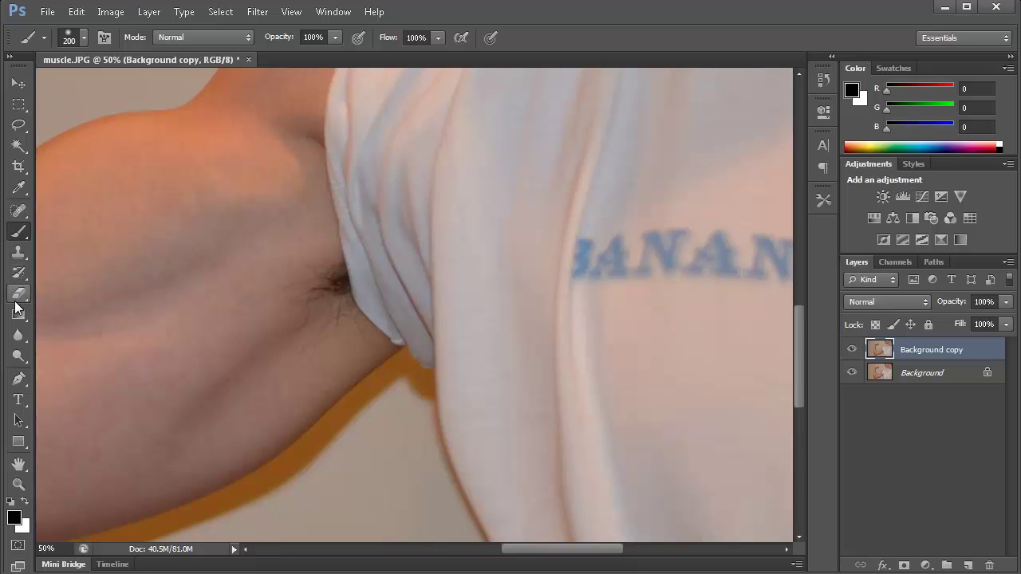
{"action": "left_click", "coordinate": [18, 253]}
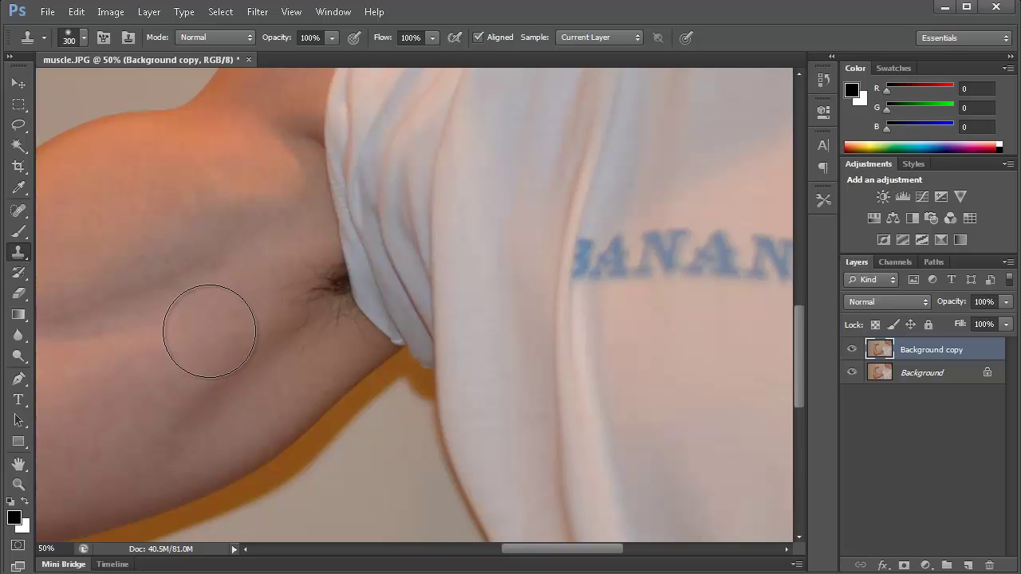
{"action": "key", "text": "bracketleft"}
{"action": "key", "text": "bracketleft"}
{"action": "key", "text": "bracketright"}
{"action": "key", "text": "bracketright"}
{"action": "key", "text": "bracketright"}
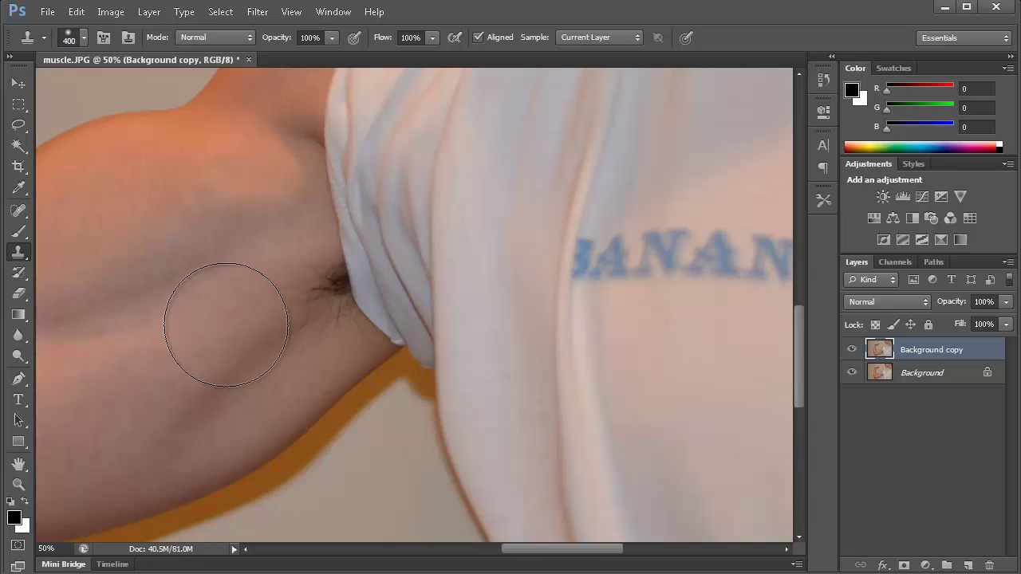
{"action": "key", "text": "bracketleft"}
{"action": "key", "text": "bracketleft"}
{"action": "key", "text": "alt"}
{"action": "left_click", "coordinate": [221, 314], "text": "alt"}
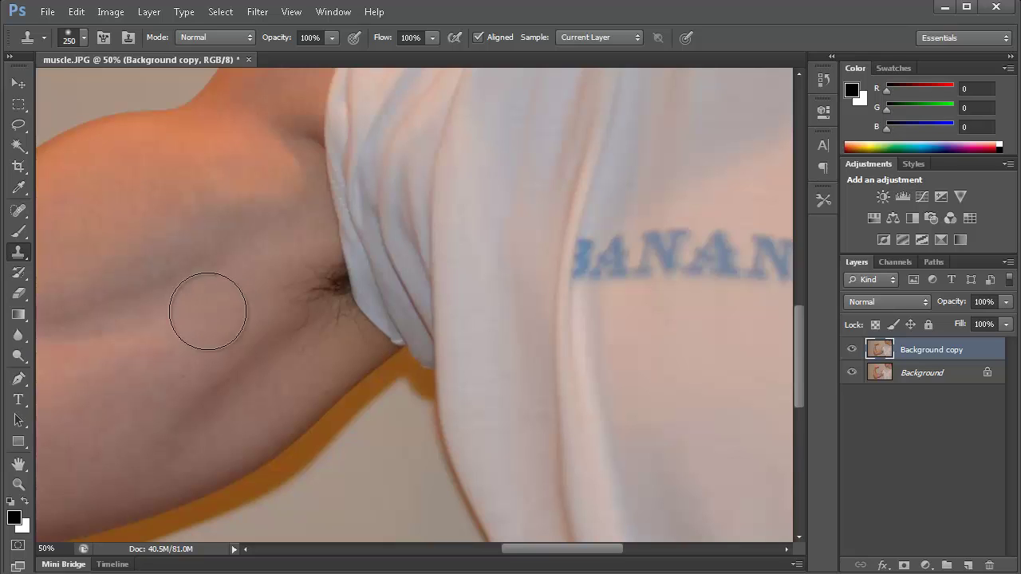
Step: Clone skin over the dark armpit hair, undoing strokes that hit the letter B or the orange shadow
{"action": "mouse_move", "coordinate": [311, 301]}
{"action": "left_mouse_down"}
{"action": "mouse_move", "coordinate": [319, 292]}
{"action": "mouse_move", "coordinate": [296, 298]}
{"action": "mouse_move", "coordinate": [293, 277]}
{"action": "mouse_move", "coordinate": [303, 346]}
{"action": "mouse_move", "coordinate": [327, 348]}
{"action": "mouse_move", "coordinate": [319, 303]}
{"action": "mouse_move", "coordinate": [280, 262]}
{"action": "left_mouse_up"}
{"action": "key", "text": "ctrl+z"}
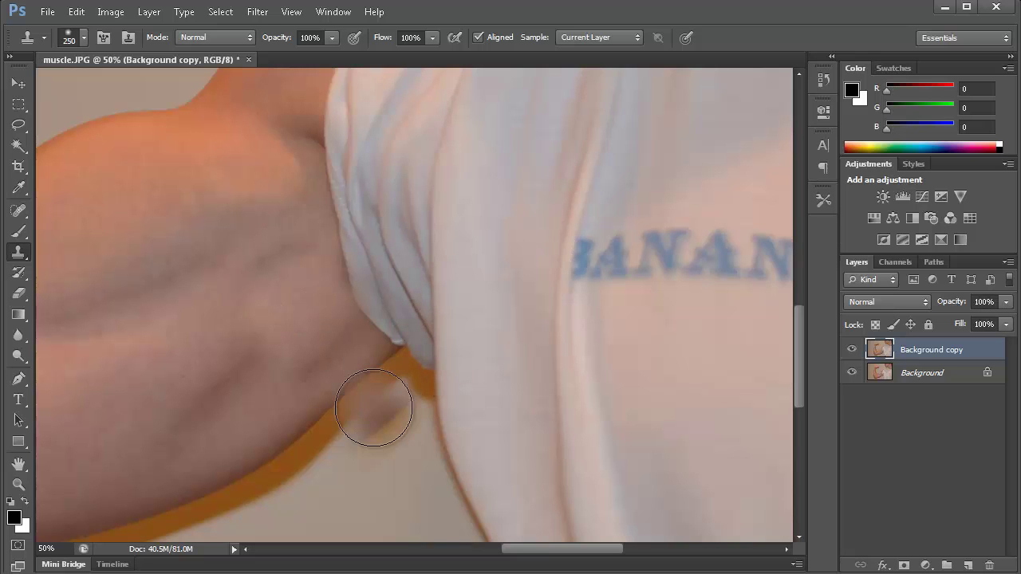
{"action": "left_click_drag", "start_coordinate": [375, 442], "coordinate": [315, 431]}
{"action": "key", "text": "ctrl+z"}
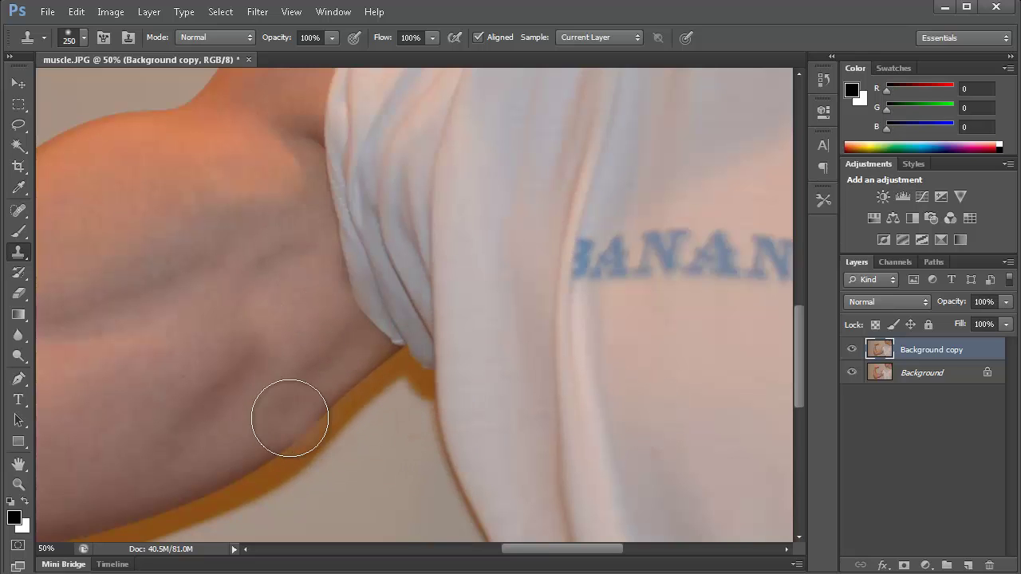
{"action": "mouse_move", "coordinate": [208, 375]}
{"action": "left_mouse_down"}
{"action": "mouse_move", "coordinate": [259, 422]}
{"action": "mouse_move", "coordinate": [357, 394]}
{"action": "left_mouse_up"}
{"action": "key", "text": "ctrl+z"}
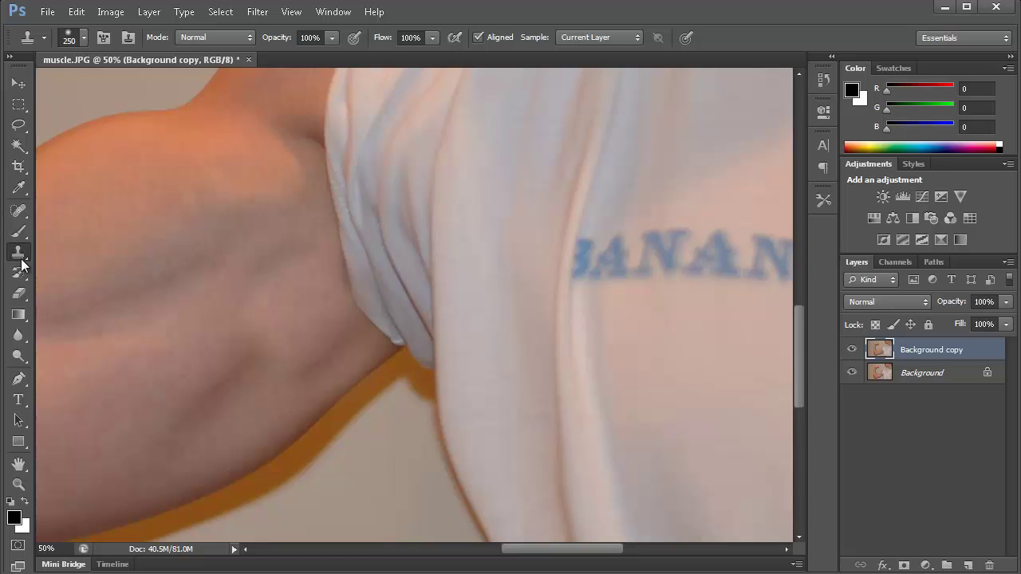
Step: Switch to the Patch Tool and outline the underarm area beside the sleeve
{"action": "left_click", "coordinate": [20, 215]}
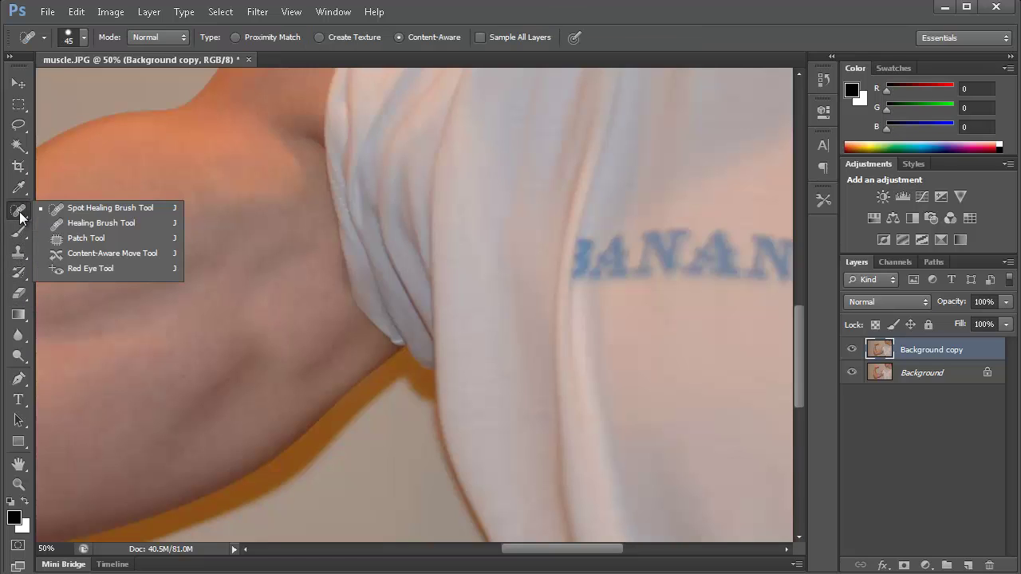
{"action": "left_click", "coordinate": [87, 238]}
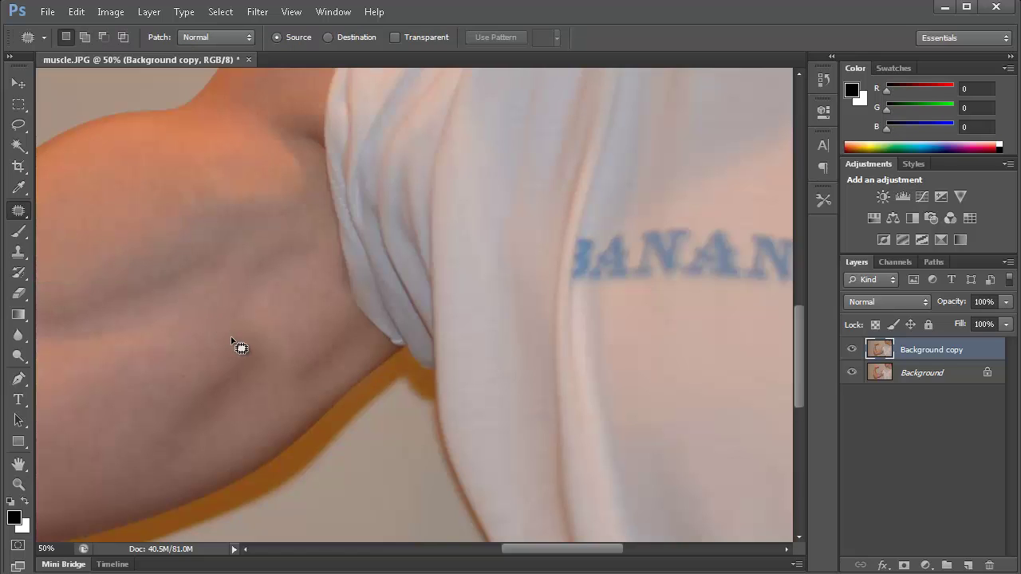
{"action": "mouse_move", "coordinate": [298, 275]}
{"action": "left_mouse_down"}
{"action": "mouse_move", "coordinate": [241, 338]}
{"action": "mouse_move", "coordinate": [221, 392]}
{"action": "mouse_move", "coordinate": [244, 412]}
{"action": "left_mouse_up"}
{"action": "left_click", "coordinate": [244, 412]}
{"action": "mouse_move", "coordinate": [310, 270]}
{"action": "left_mouse_down"}
{"action": "mouse_move", "coordinate": [271, 289]}
{"action": "mouse_move", "coordinate": [239, 364]}
{"action": "left_mouse_up"}
{"action": "left_click", "coordinate": [239, 368]}
{"action": "mouse_move", "coordinate": [298, 261]}
{"action": "left_mouse_down"}
{"action": "mouse_move", "coordinate": [255, 281]}
{"action": "mouse_move", "coordinate": [247, 314]}
{"action": "mouse_move", "coordinate": [258, 375]}
{"action": "mouse_move", "coordinate": [274, 394]}
{"action": "mouse_move", "coordinate": [305, 394]}
{"action": "mouse_move", "coordinate": [343, 351]}
{"action": "mouse_move", "coordinate": [328, 280]}
{"action": "left_mouse_up"}
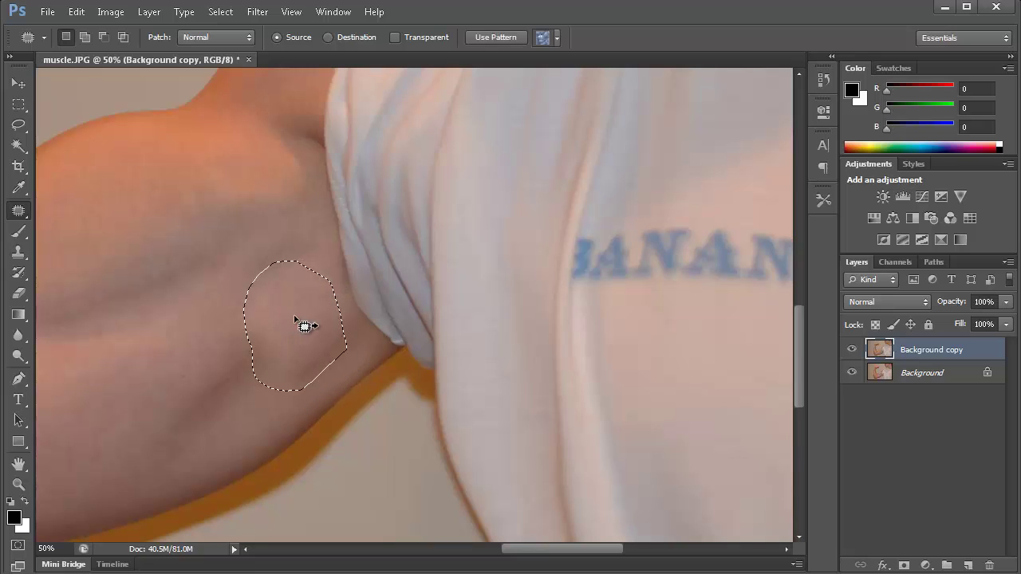
Step: Replace the outlined underarm with skin from below-left, then deselect and zoom out
{"action": "left_click_drag", "start_coordinate": [296, 318], "coordinate": [213, 387]}
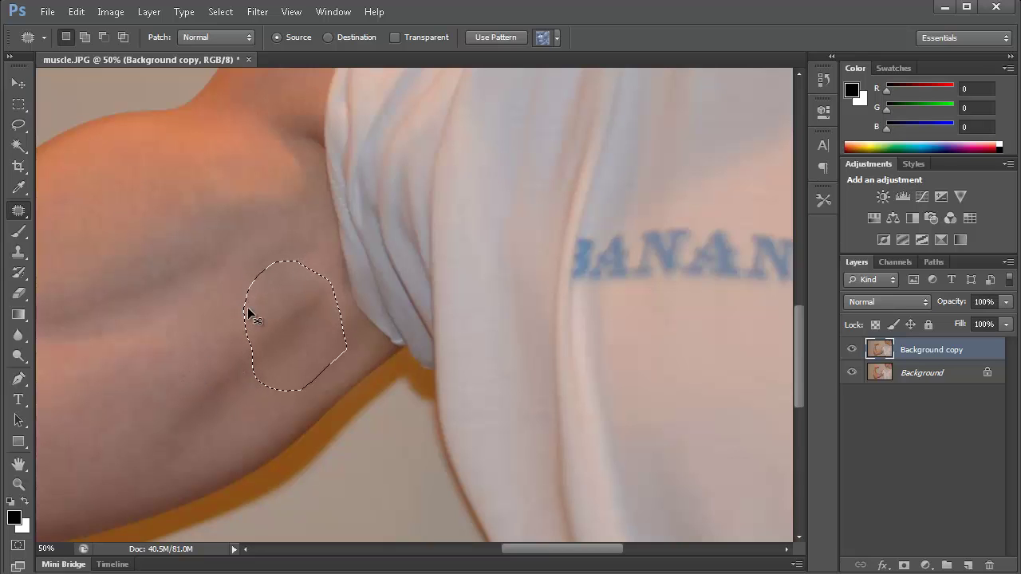
{"action": "key", "text": "ctrl+d"}
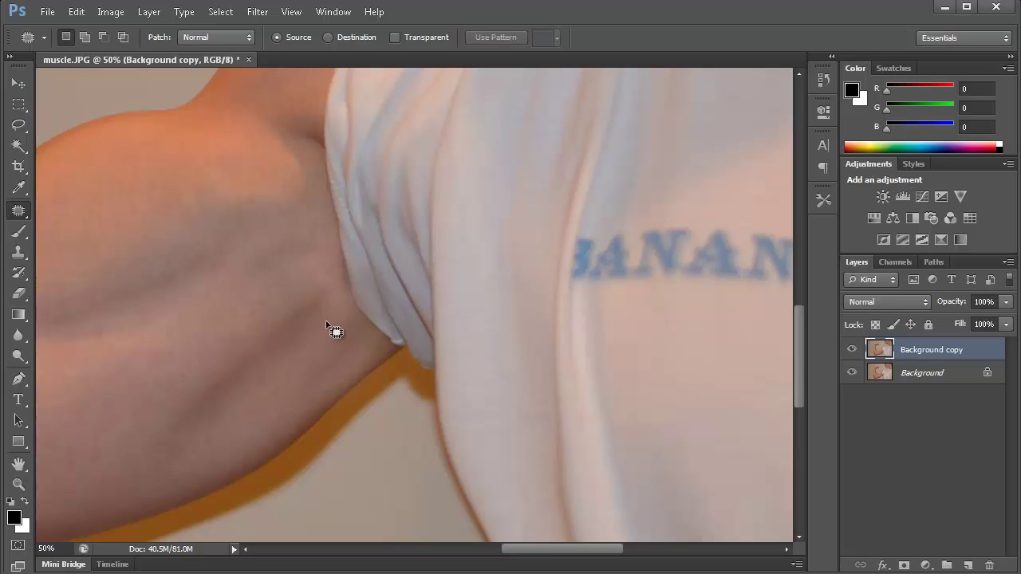
{"action": "key", "text": "ctrl+minus"}
{"action": "key", "text": "ctrl+minus"}
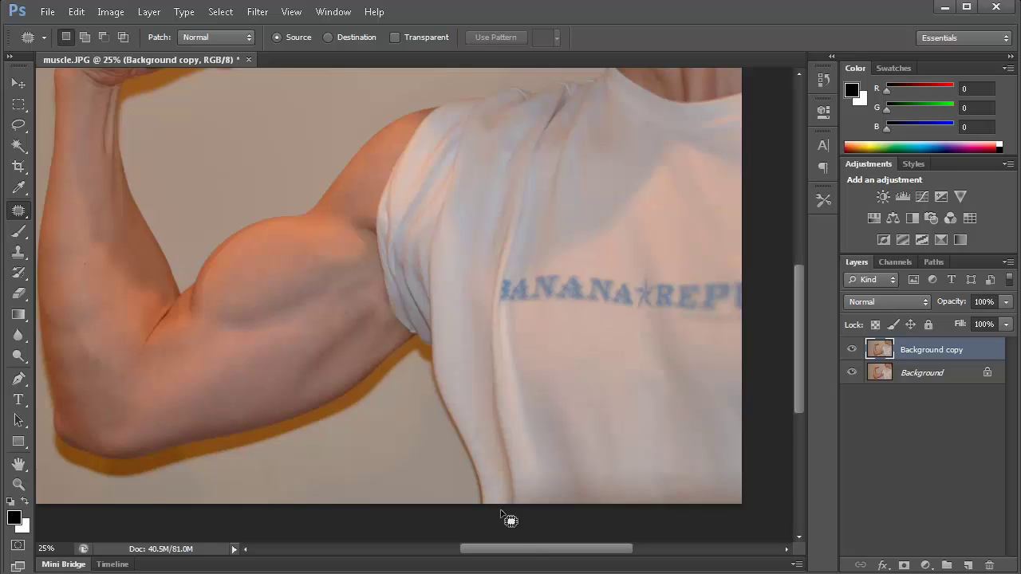
Step: Clone clean shirt fabric at size 250 over the 'BA' of the BANANA lettering
{"action": "left_click_drag", "start_coordinate": [513, 547], "coordinate": [537, 547]}
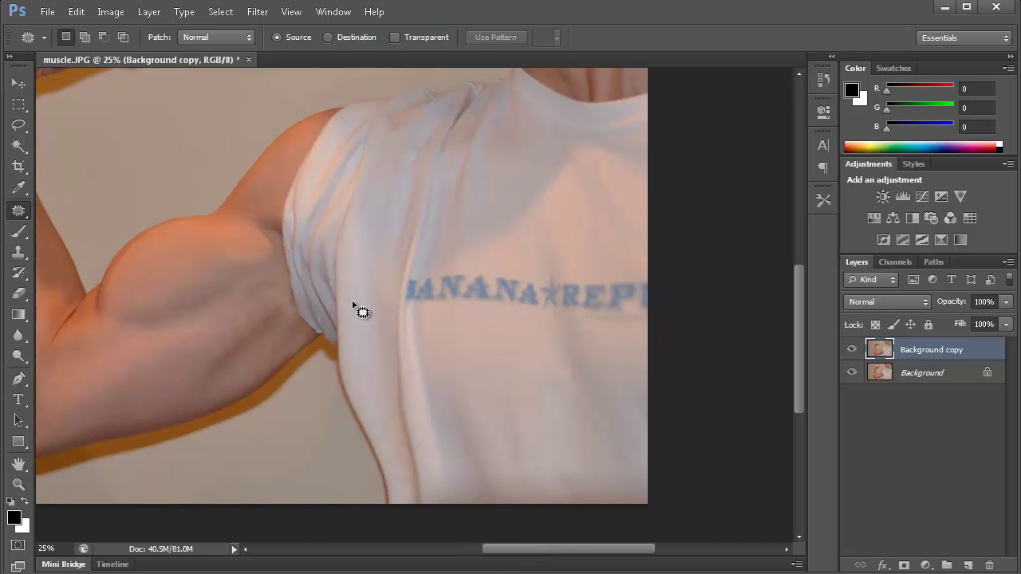
{"action": "scroll", "coordinate": [353, 304], "scroll_direction": "up", "scroll_amount": 2}
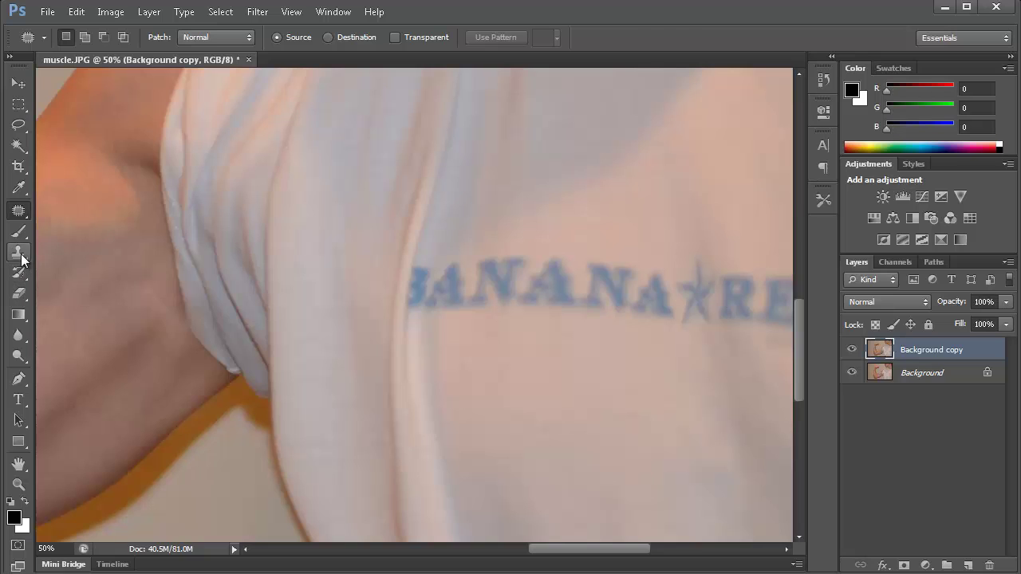
{"action": "left_click", "coordinate": [18, 251]}
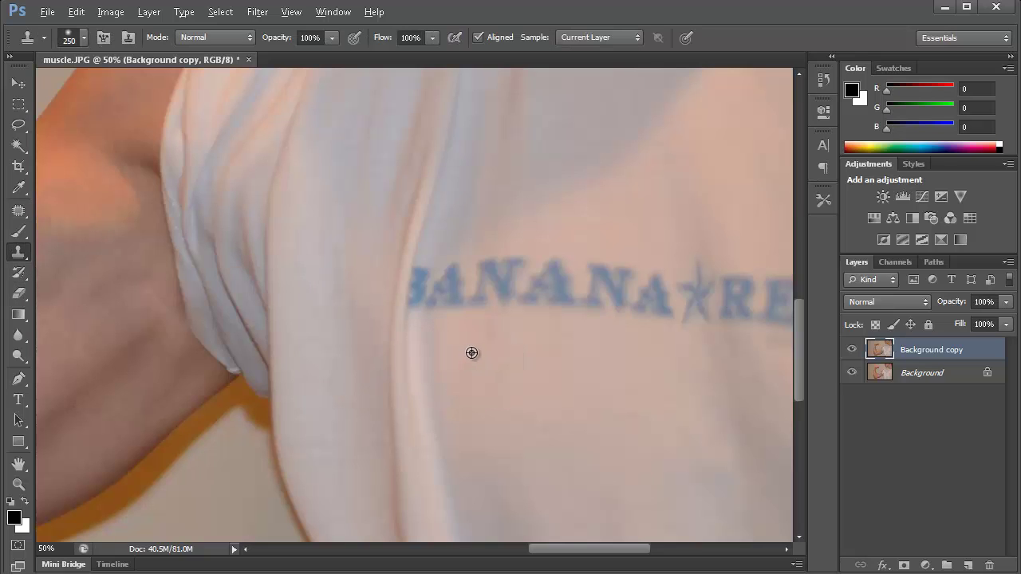
{"action": "left_click", "coordinate": [472, 353], "text": "alt"}
{"action": "mouse_move", "coordinate": [455, 335]}
{"action": "left_mouse_down"}
{"action": "mouse_move", "coordinate": [462, 279]}
{"action": "mouse_move", "coordinate": [444, 296]}
{"action": "left_mouse_up"}
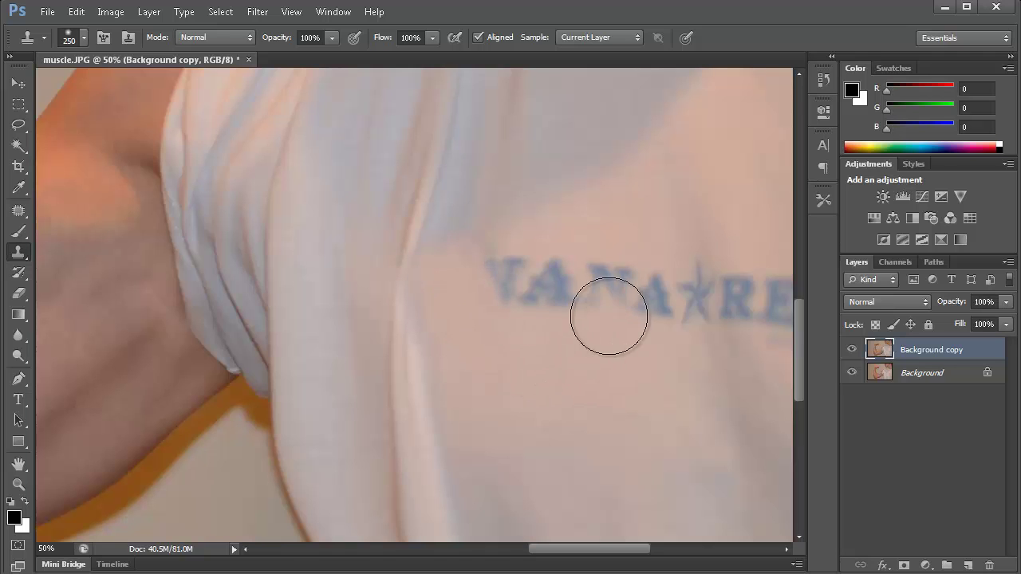
{"action": "key", "text": "ctrl+minus"}
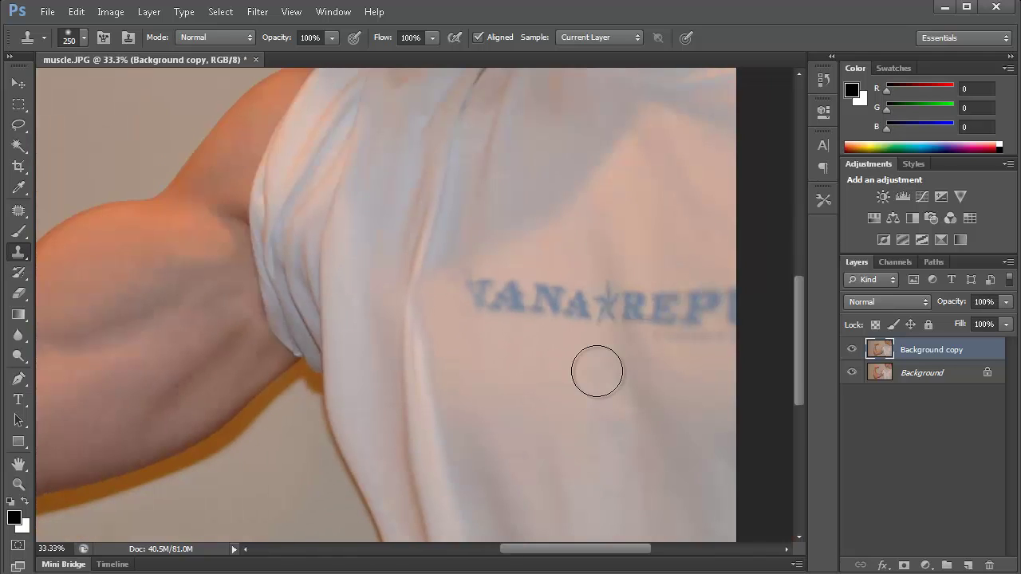
Step: Patch the remaining NANA★REP lettering with plain fabric from below, then deselect and zoom out
{"action": "left_click", "coordinate": [23, 212]}
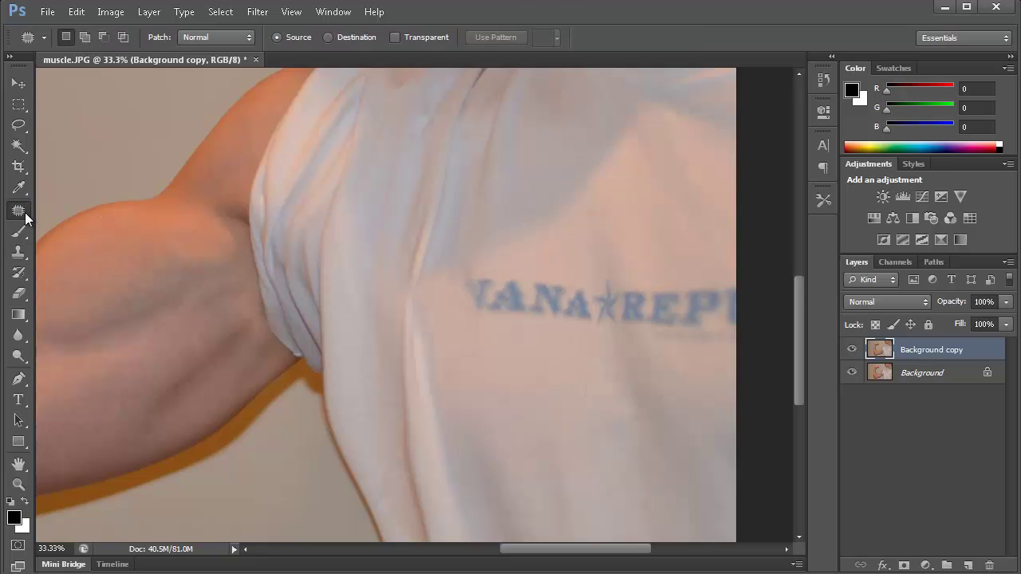
{"action": "mouse_move", "coordinate": [465, 250]}
{"action": "left_mouse_down"}
{"action": "mouse_move", "coordinate": [446, 322]}
{"action": "mouse_move", "coordinate": [575, 338]}
{"action": "mouse_move", "coordinate": [649, 360]}
{"action": "mouse_move", "coordinate": [759, 351]}
{"action": "left_mouse_up"}
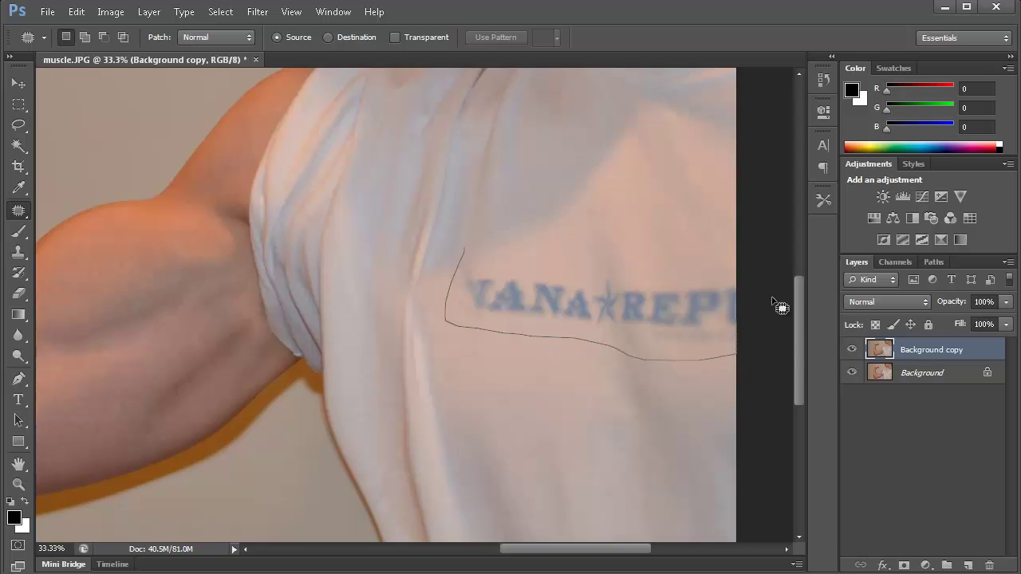
{"action": "mouse_move", "coordinate": [770, 290]}
{"action": "left_mouse_down"}
{"action": "mouse_move", "coordinate": [754, 266]}
{"action": "mouse_move", "coordinate": [461, 253]}
{"action": "left_mouse_up"}
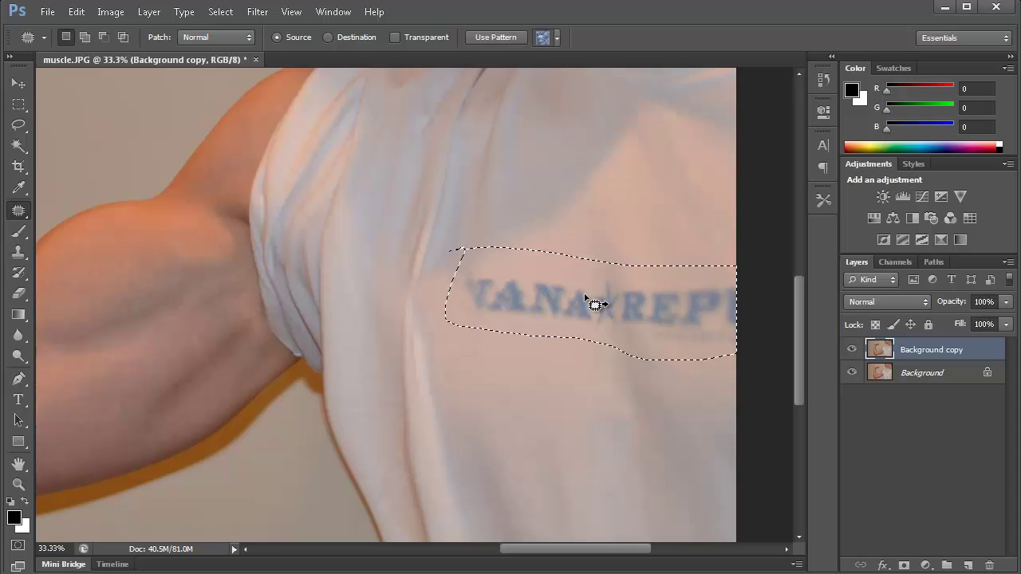
{"action": "left_click_drag", "start_coordinate": [586, 298], "coordinate": [592, 394]}
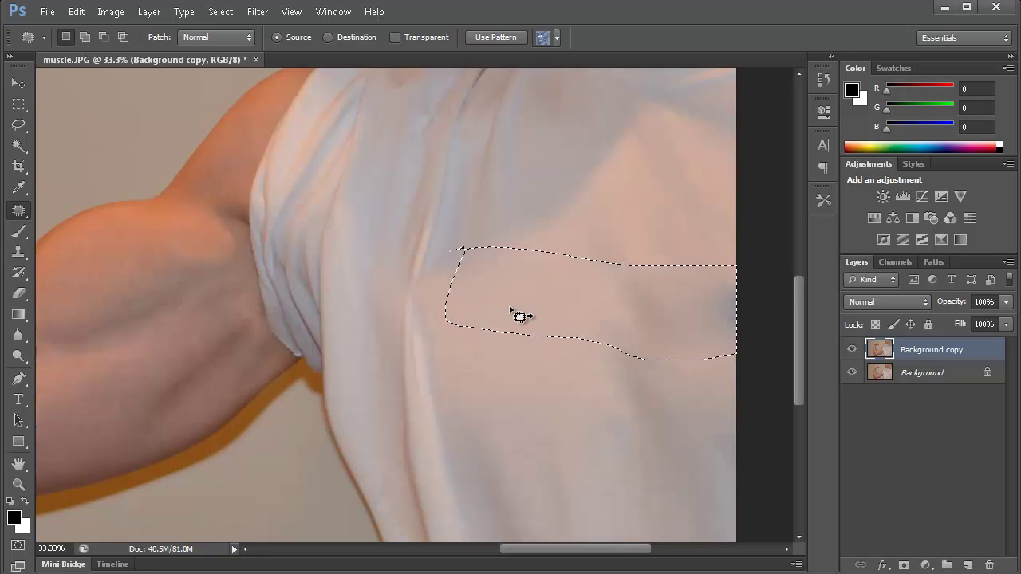
{"action": "left_click", "coordinate": [228, 11]}
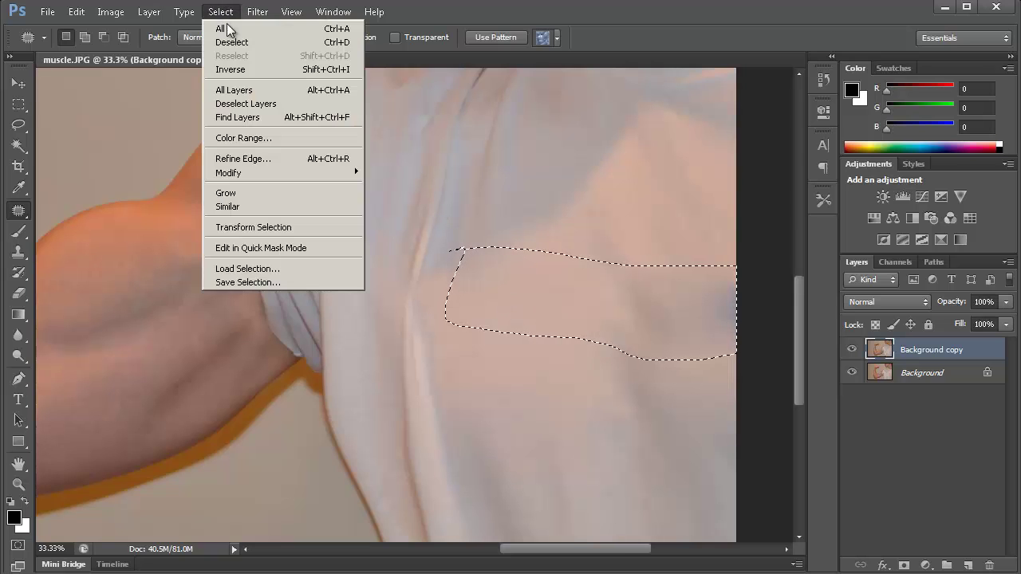
{"action": "left_click", "coordinate": [228, 40]}
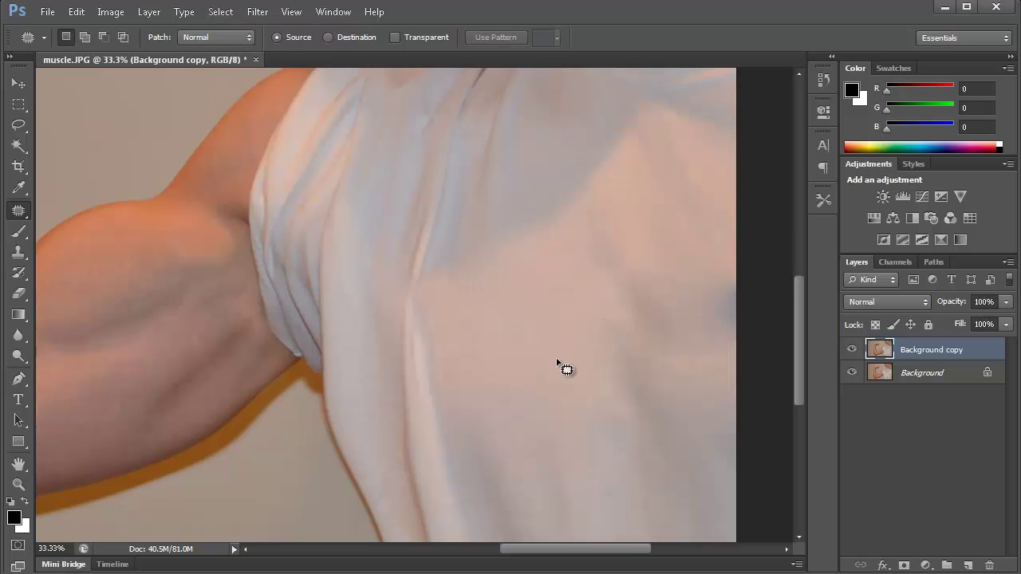
{"action": "key", "text": "ctrl+minus"}
{"action": "key", "text": "ctrl+minus"}
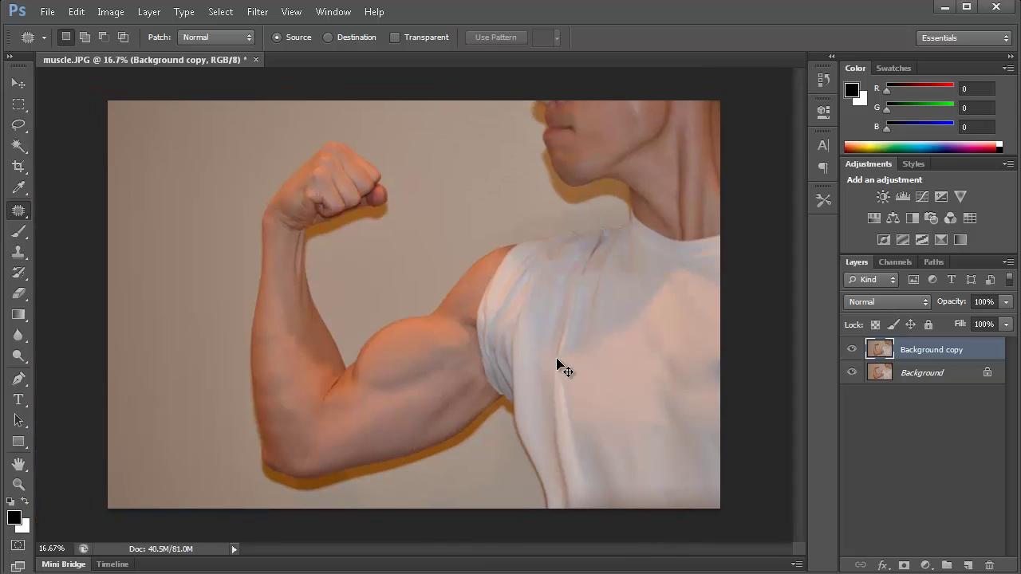
Step: Copy the superman-logo-012.png image from the browser and return to muscle.JPG
{"action": "key", "text": "ctrl+plus"}
{"action": "key", "text": "ctrl+minus"}
{"action": "key", "text": "alt+Tab"}
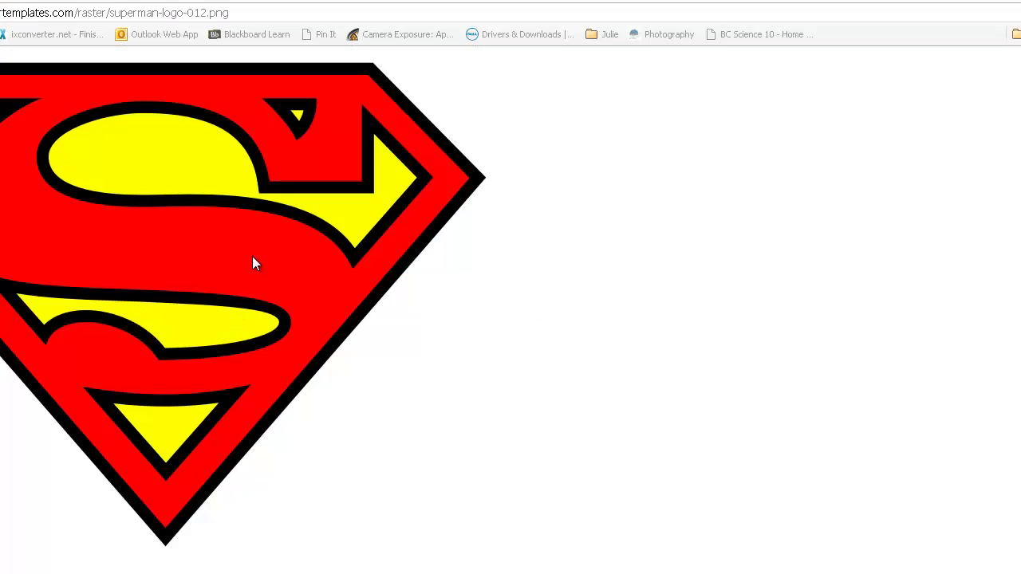
{"action": "right_click", "coordinate": [253, 258]}
{"action": "left_click", "coordinate": [297, 296]}
{"action": "key", "text": "alt+Tab"}
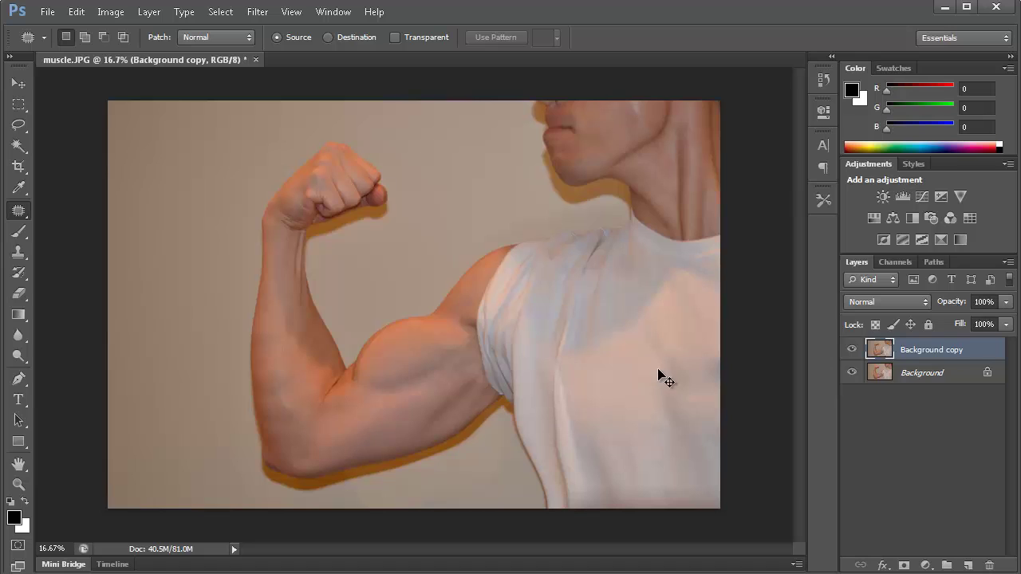
Step: Paste the Superman logo as a new layer and move it onto the shirt chest
{"action": "key", "text": "ctrl+v"}
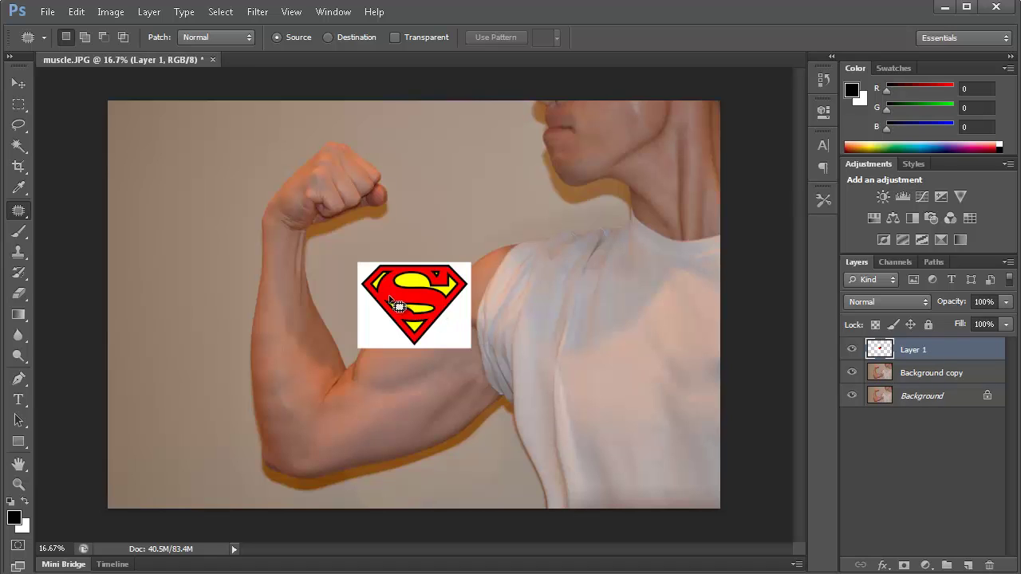
{"action": "left_click", "coordinate": [22, 87]}
{"action": "left_click_drag", "start_coordinate": [417, 290], "coordinate": [579, 349]}
Step: Select the logo's white background with the Magic Wand, delete it, and deselect
{"action": "left_click", "coordinate": [18, 147]}
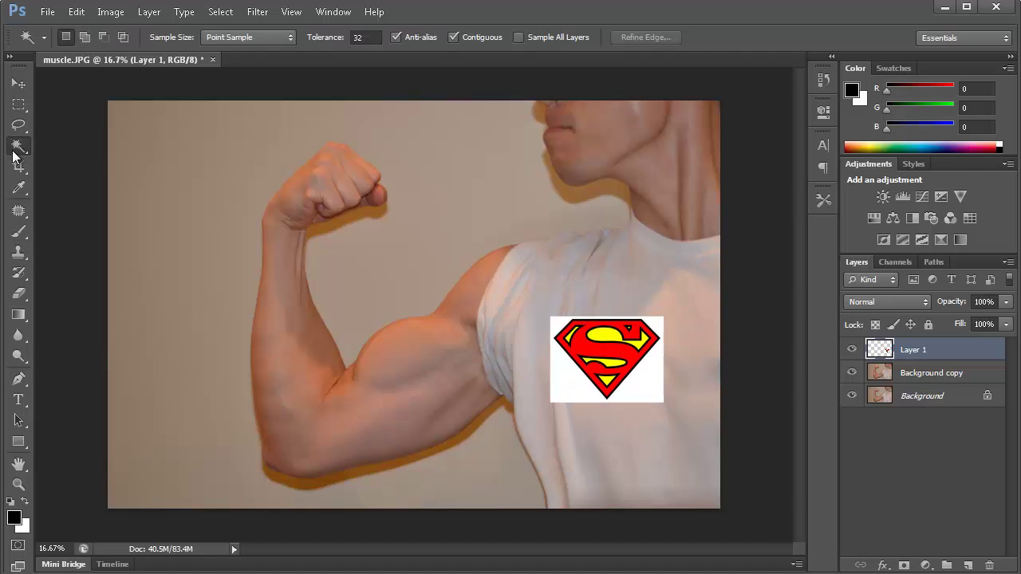
{"action": "left_click", "coordinate": [569, 380]}
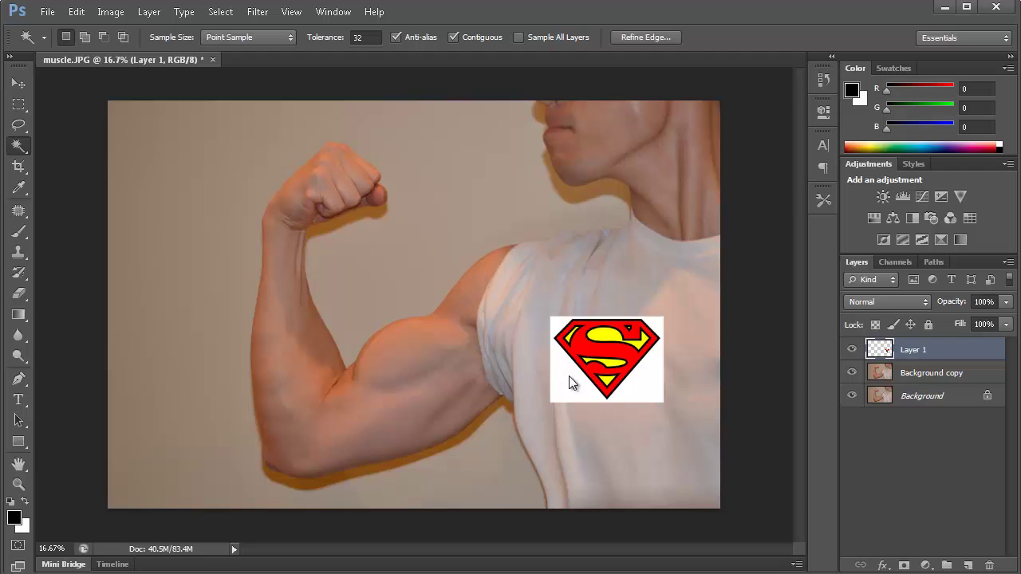
{"action": "key", "text": "Delete"}
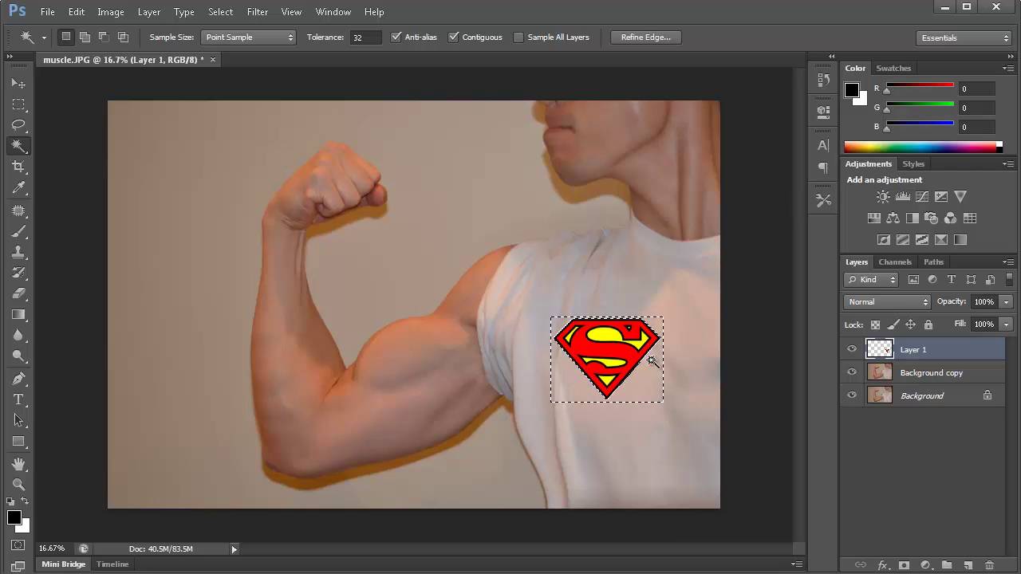
{"action": "key", "text": "ctrl+d"}
Step: Shift the logo right and down on the chest and scale it to about 142%
{"action": "left_click", "coordinate": [19, 84]}
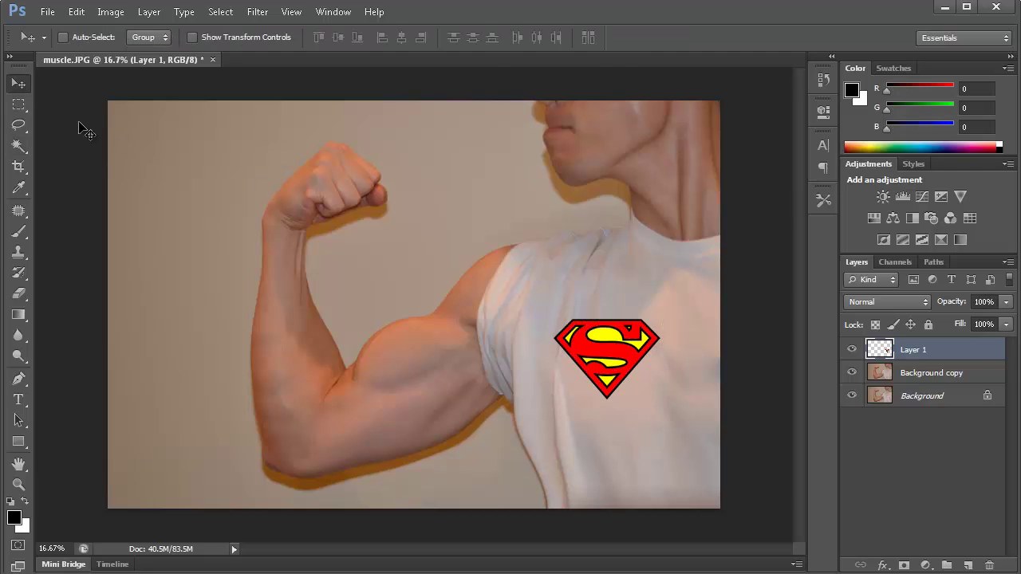
{"action": "left_click_drag", "start_coordinate": [603, 350], "coordinate": [652, 367]}
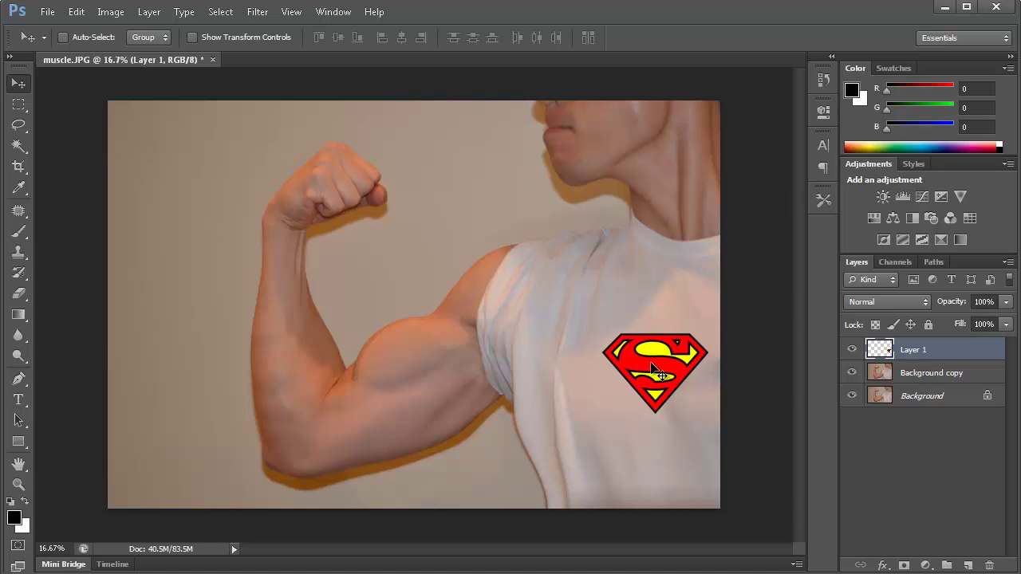
{"action": "key", "text": "ctrl+t"}
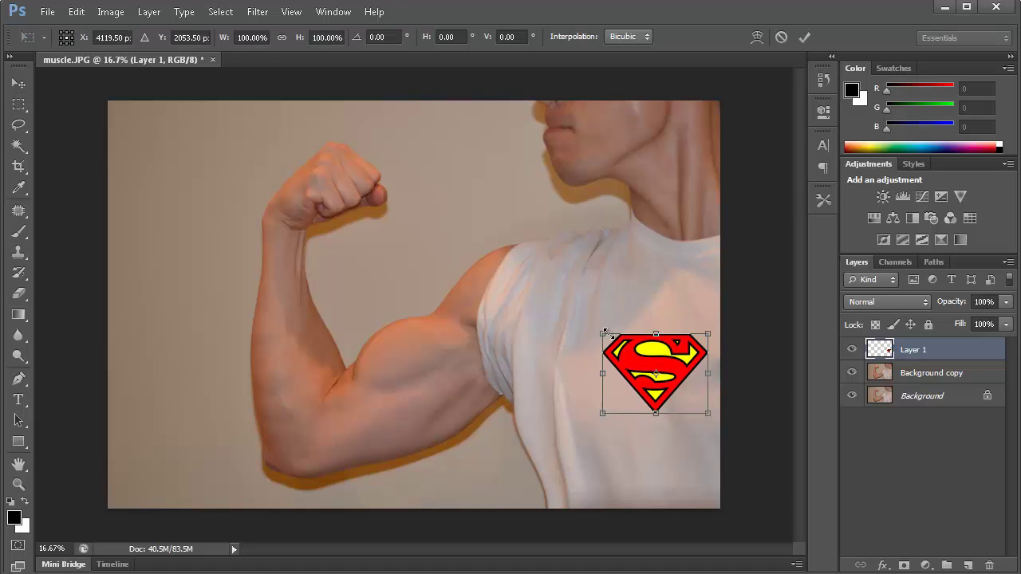
{"action": "left_click_drag", "start_coordinate": [603, 332], "coordinate": [631, 333]}
{"action": "key", "text": "Return"}
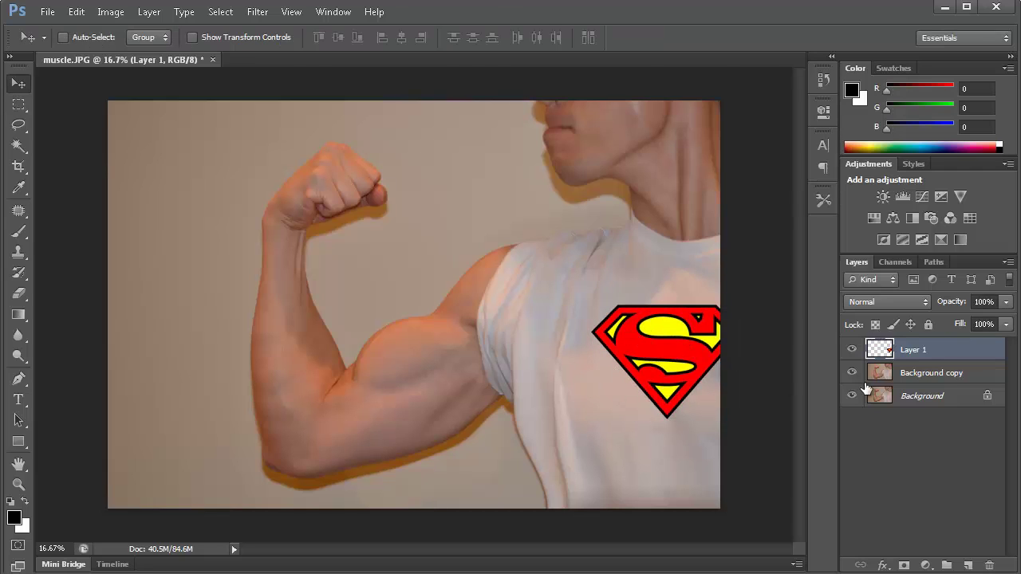
Step: Select Layer 1 together with Background copy and merge them into one layer
{"action": "left_click", "coordinate": [923, 373], "text": "shift"}
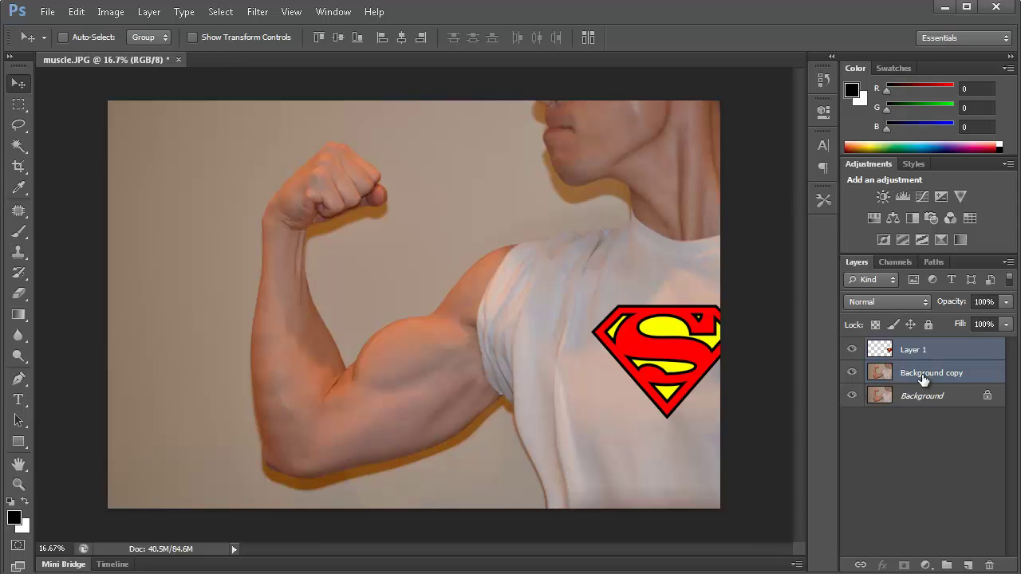
{"action": "left_click", "coordinate": [937, 358]}
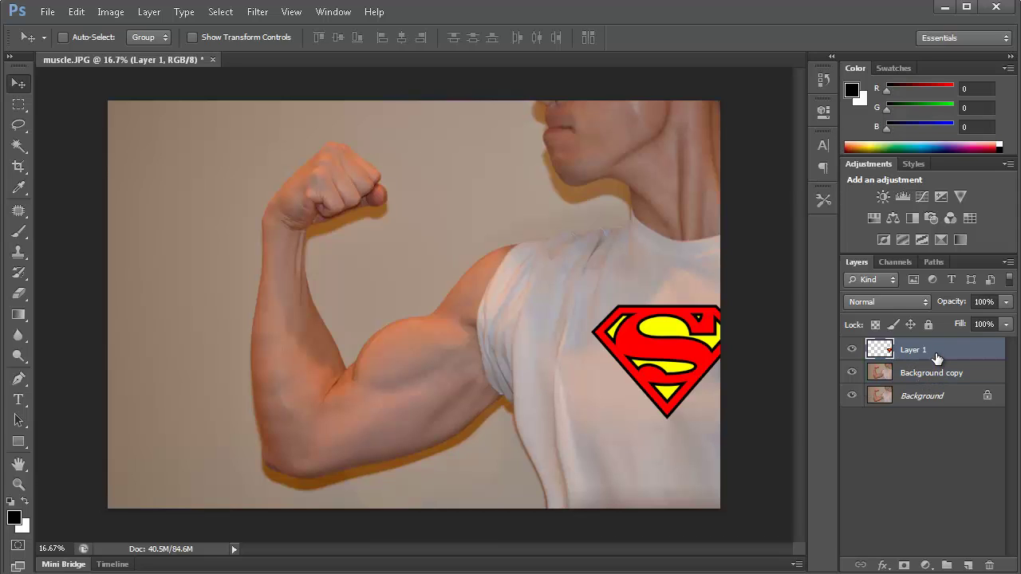
{"action": "left_click", "coordinate": [953, 373], "text": "shift"}
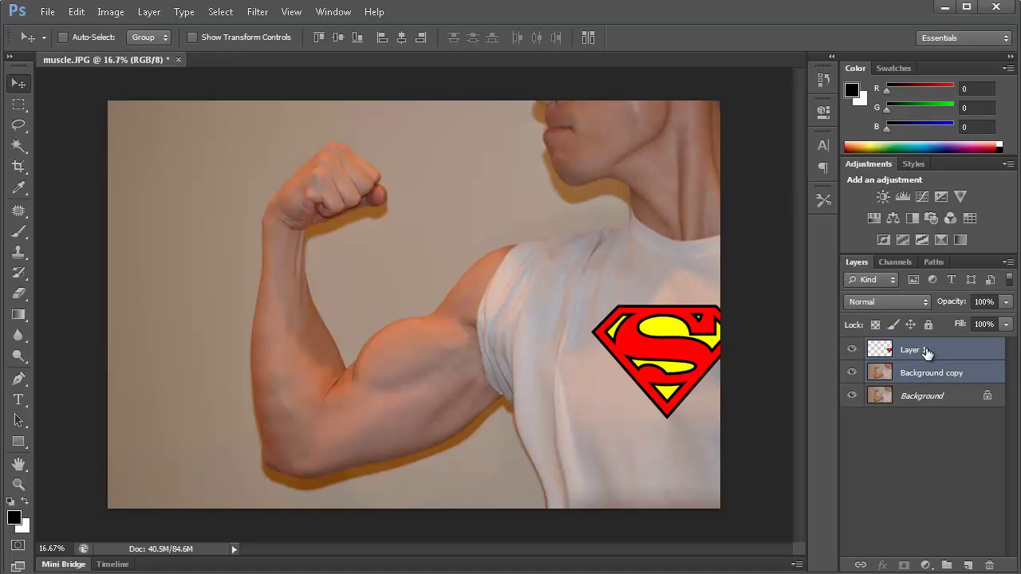
{"action": "right_click", "coordinate": [947, 377]}
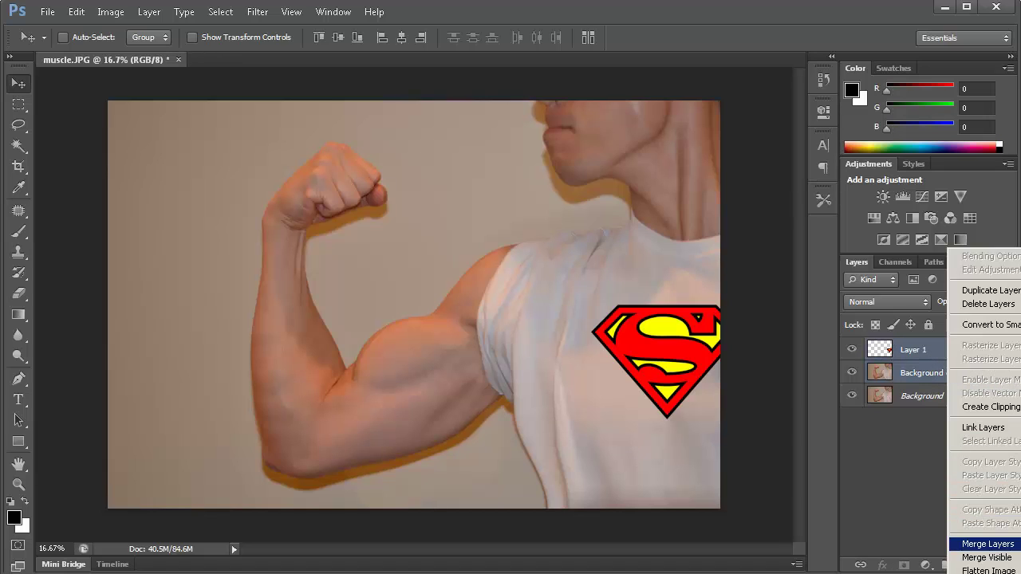
{"action": "left_click", "coordinate": [985, 544]}
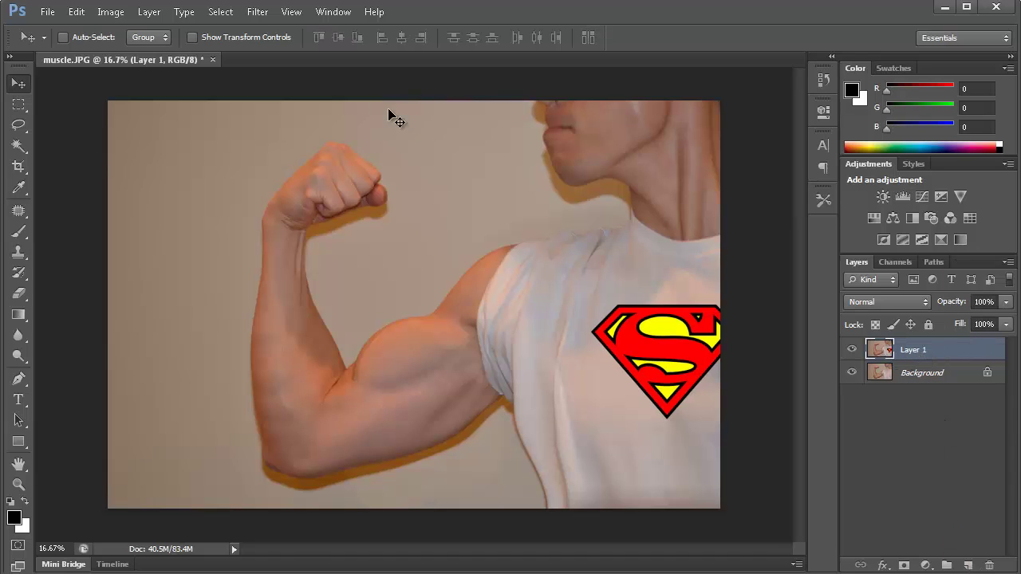
Step: Open the Liquify filter with a 900 brush size and the Bloat tool
{"action": "left_click", "coordinate": [258, 11]}
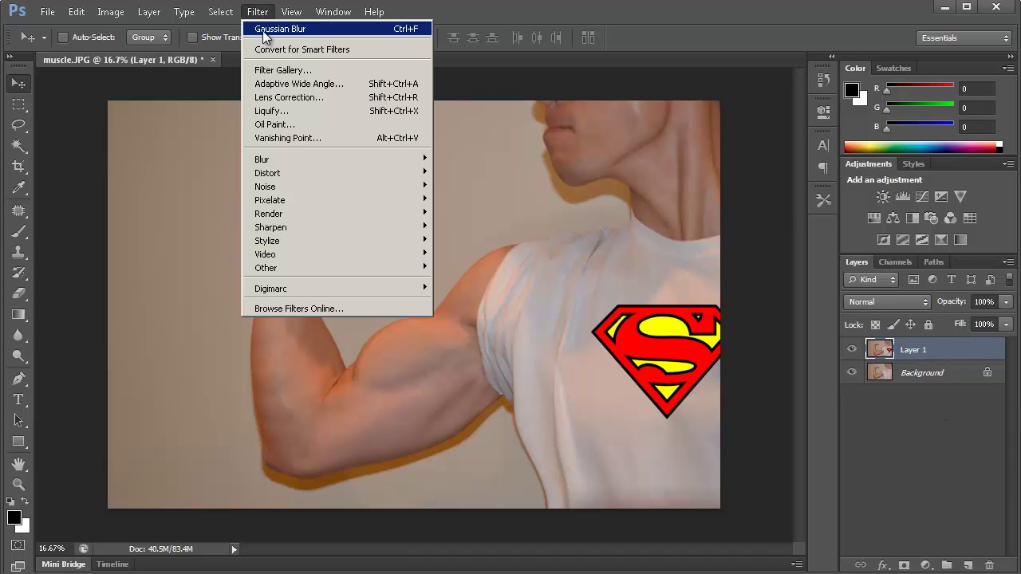
{"action": "left_click", "coordinate": [310, 114]}
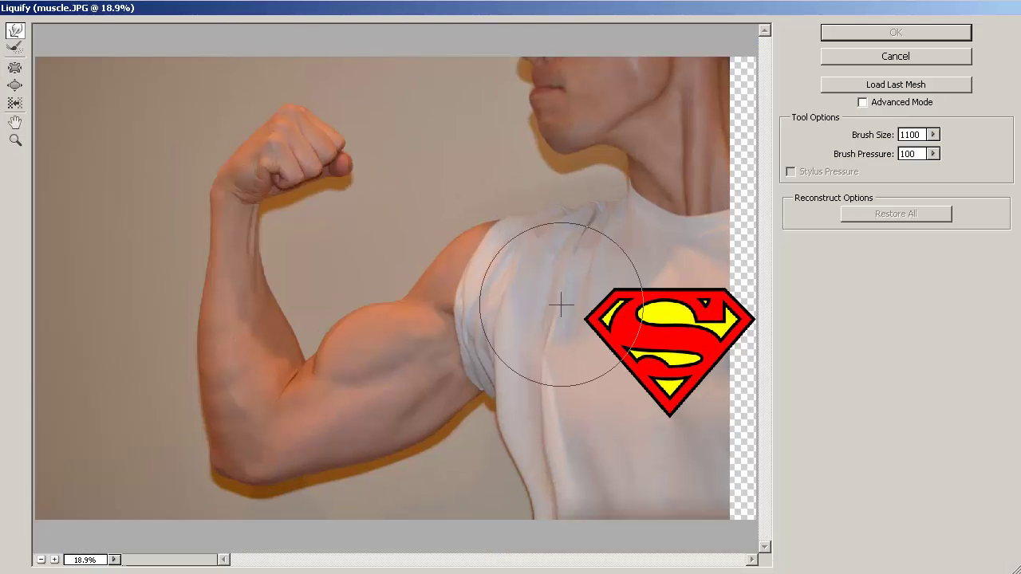
{"action": "key", "text": "bracketleft"}
{"action": "key", "text": "bracketleft"}
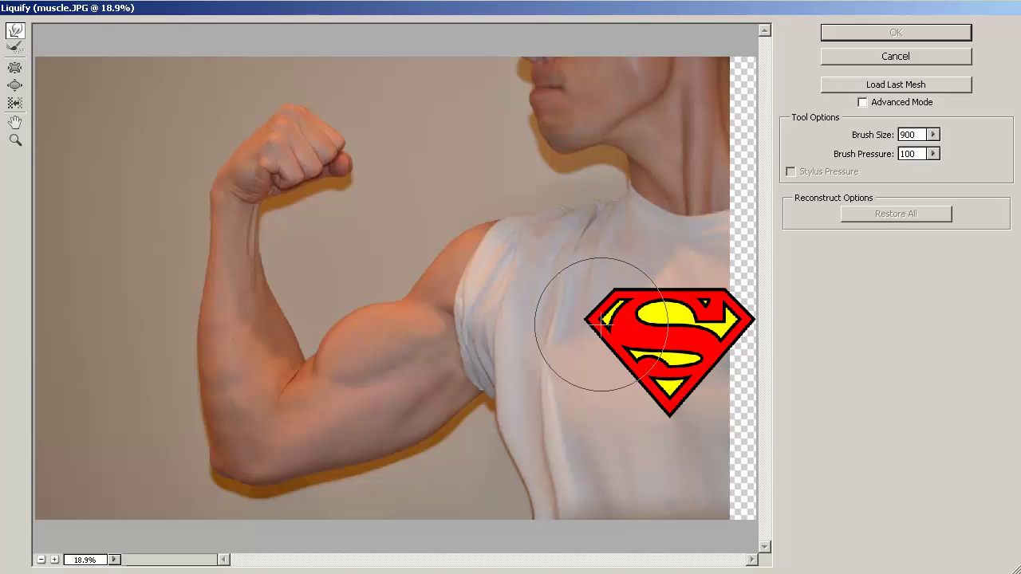
{"action": "left_click", "coordinate": [9, 85]}
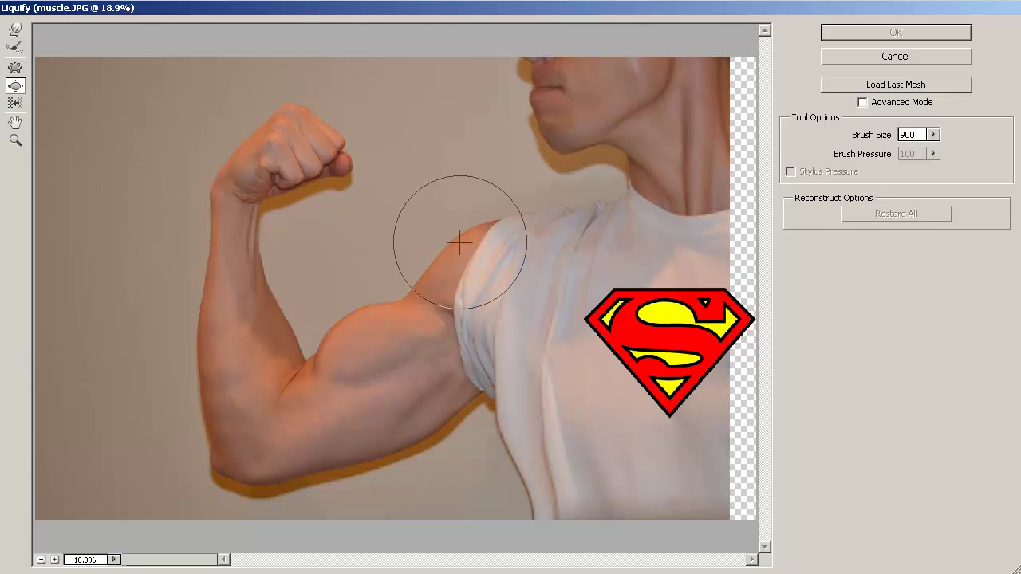
Step: Bloat the left side of the logo and the S outward, then apply Liquify
{"action": "left_click_drag", "start_coordinate": [614, 343], "coordinate": [616, 346]}
{"action": "left_click_drag", "start_coordinate": [743, 345], "coordinate": [725, 345]}
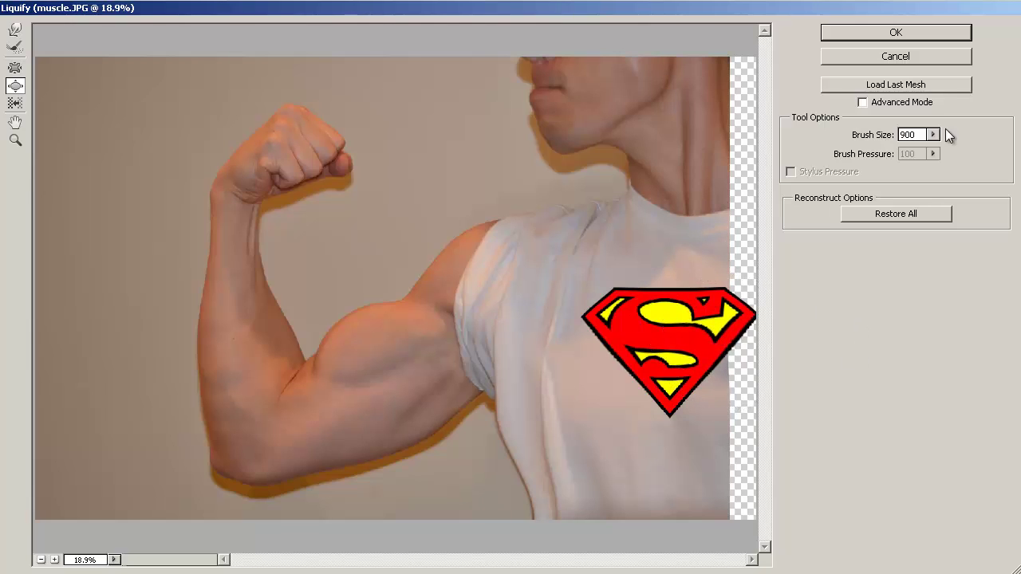
{"action": "left_click", "coordinate": [898, 33]}
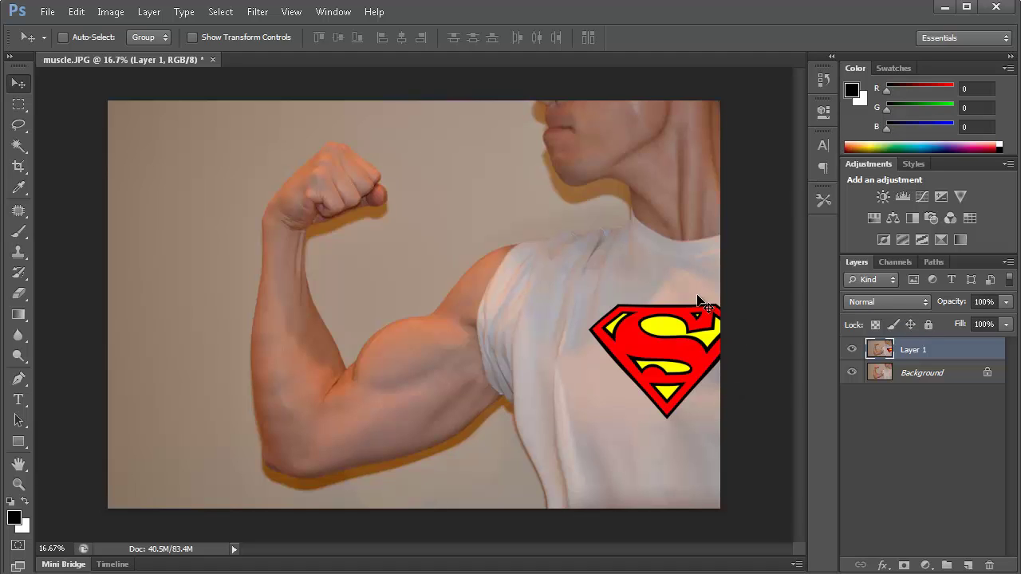
Step: Undo back to the unmerged logo layer and bring up Layer 1's blend mode list
{"action": "key", "text": "ctrl+z"}
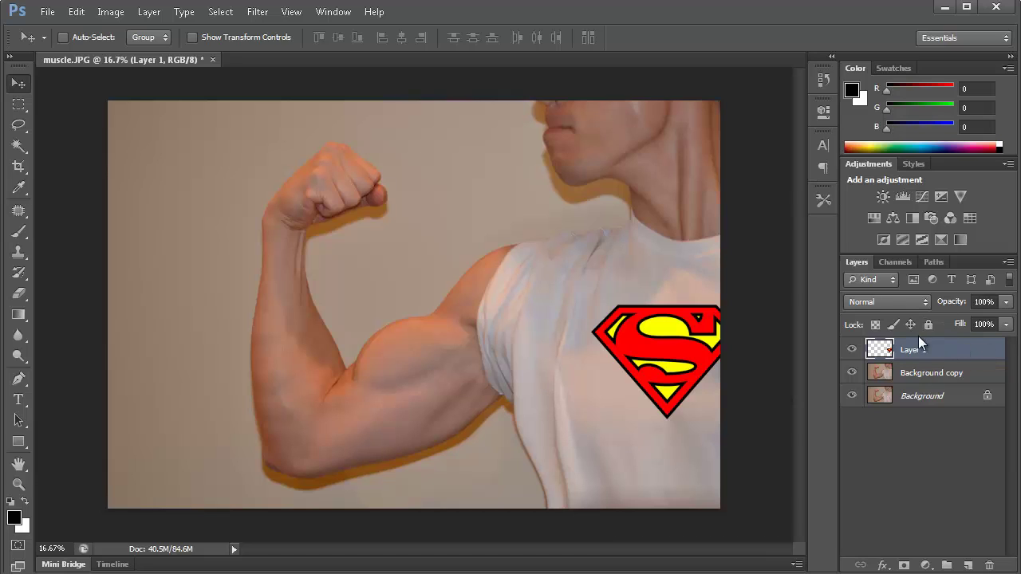
{"action": "left_click", "coordinate": [886, 302]}
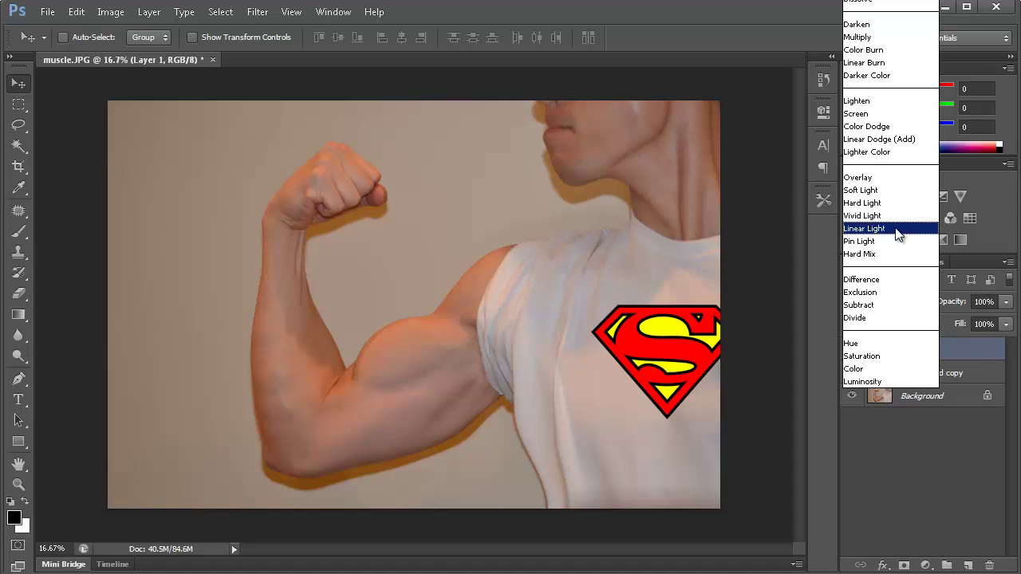
Step: Cycle Layer 1's blend mode from Dissolve through the list until it reaches Multiply
{"action": "left_click", "coordinate": [883, 3]}
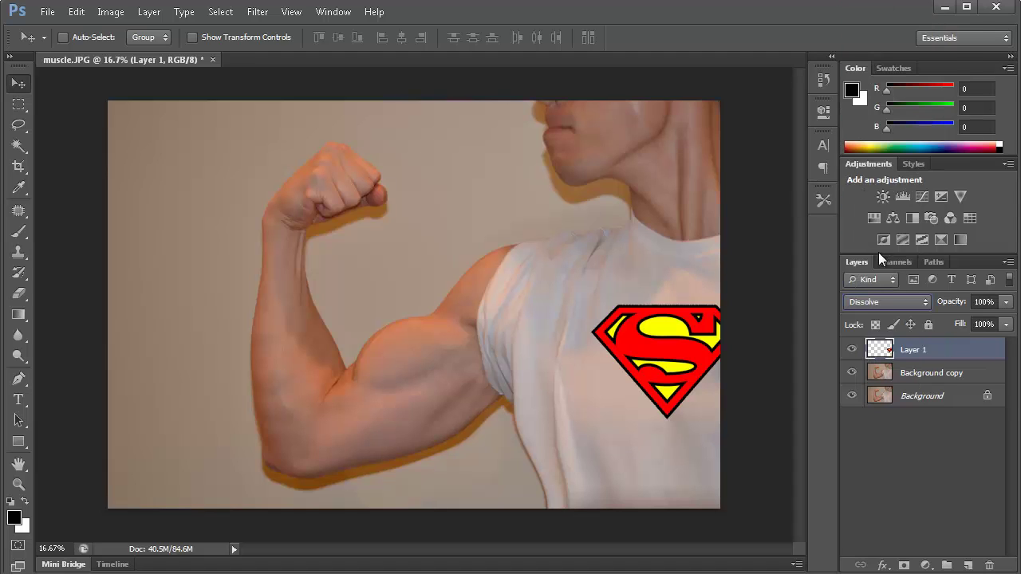
{"action": "key", "text": "Down"}
{"action": "key", "text": "Down"}
{"action": "key", "text": "Down"}
{"action": "key", "text": "Down"}
{"action": "key", "text": "Down"}
{"action": "key", "text": "Down"}
{"action": "key", "text": "Down"}
{"action": "key", "text": "Down"}
{"action": "key", "text": "Down"}
{"action": "key", "text": "Down"}
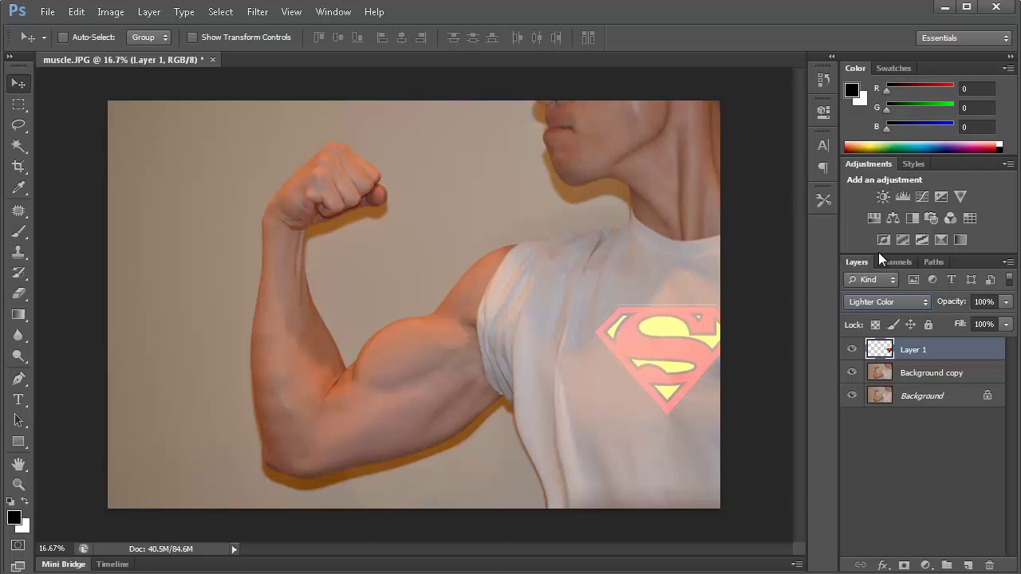
{"action": "key", "text": "Up"}
{"action": "key", "text": "Up"}
{"action": "key", "text": "Up"}
{"action": "key", "text": "Up"}
{"action": "key", "text": "Up"}
{"action": "key", "text": "Up"}
{"action": "key", "text": "Up"}
{"action": "key", "text": "Up"}
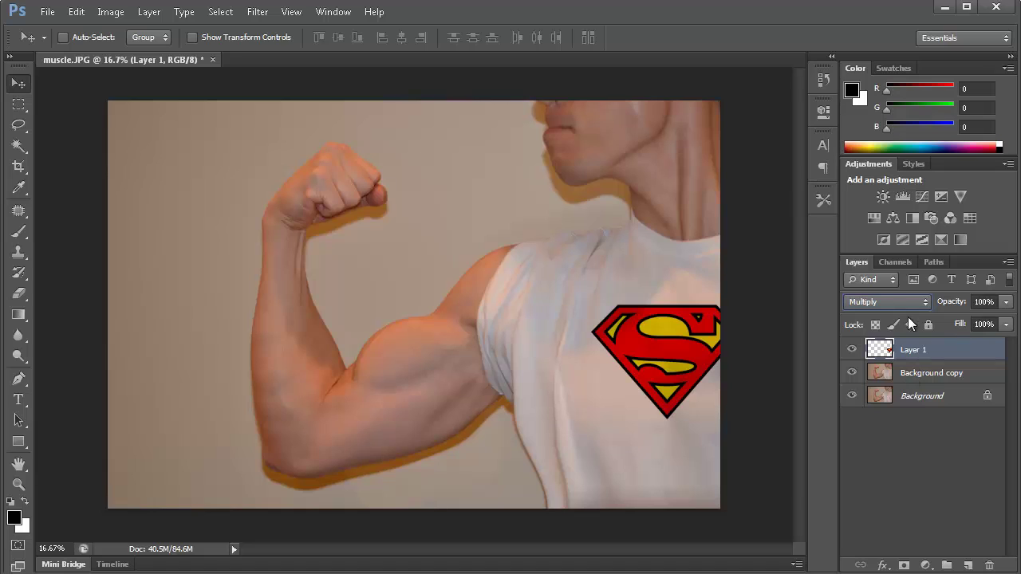
Step: Merge Layer 1 and Background copy into a single layer
{"action": "left_click", "coordinate": [944, 374], "text": "shift"}
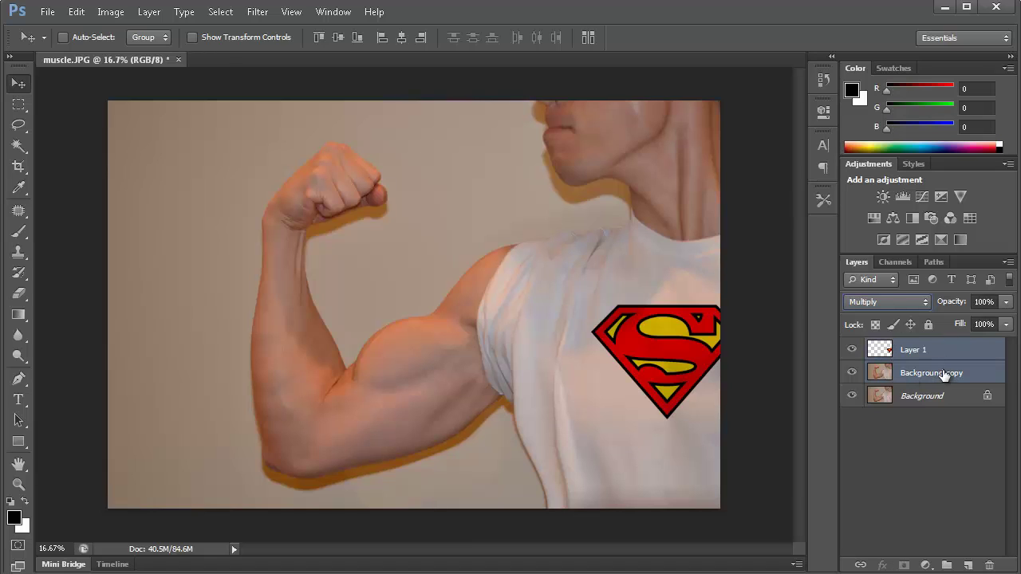
{"action": "right_click", "coordinate": [942, 371]}
{"action": "left_click", "coordinate": [977, 544]}
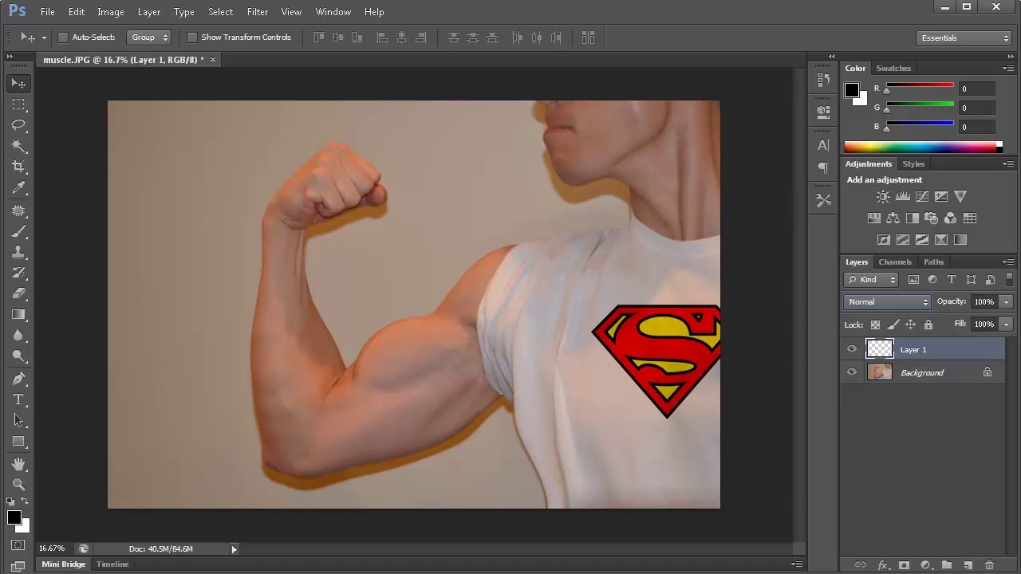
Step: Bloat the Superman logo outward across the chest with Liquify and apply it
{"action": "left_click", "coordinate": [258, 12]}
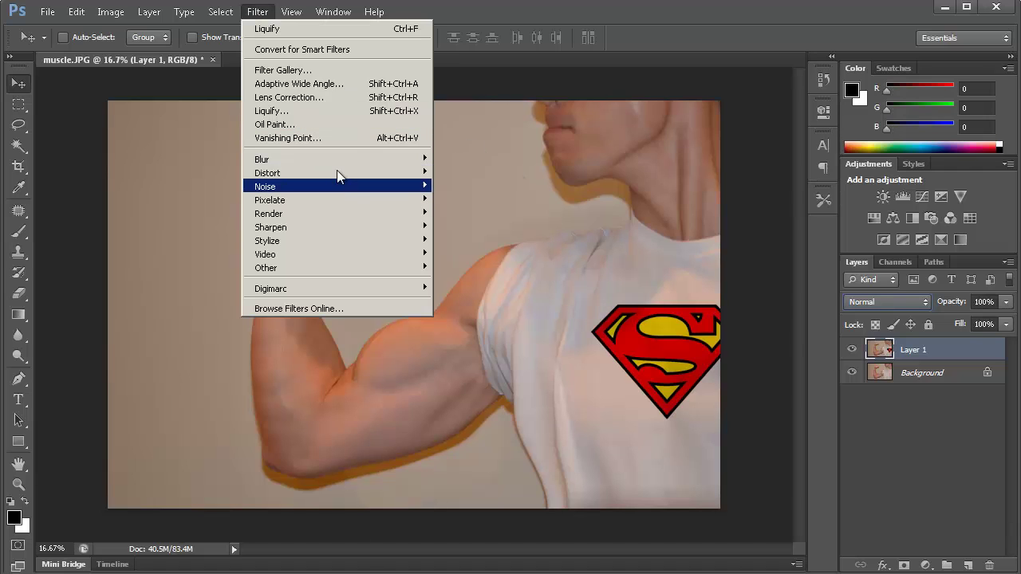
{"action": "left_click", "coordinate": [351, 111]}
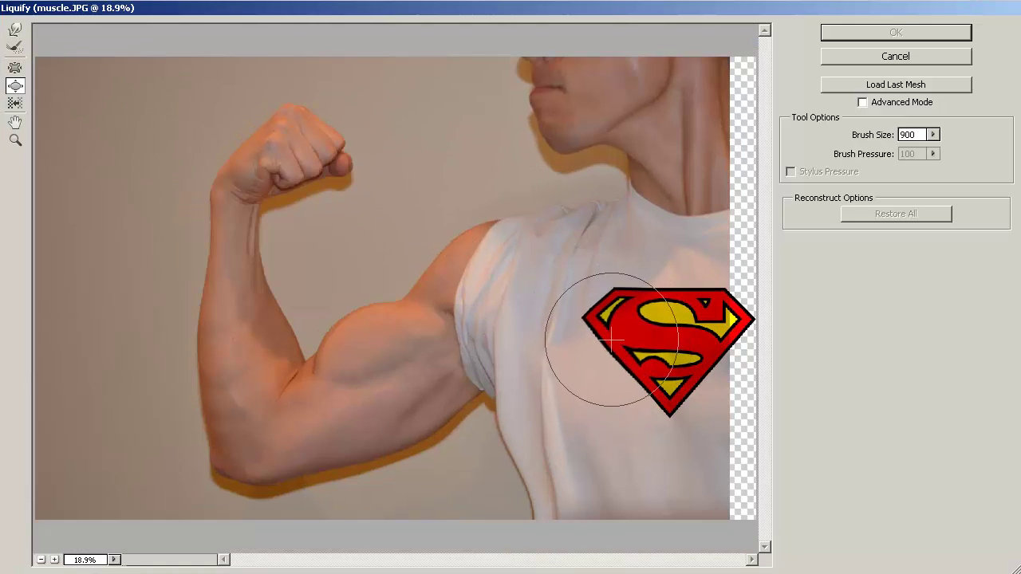
{"action": "mouse_move", "coordinate": [615, 330]}
{"action": "left_mouse_down"}
{"action": "mouse_move", "coordinate": [683, 319]}
{"action": "mouse_move", "coordinate": [701, 330]}
{"action": "left_mouse_up"}
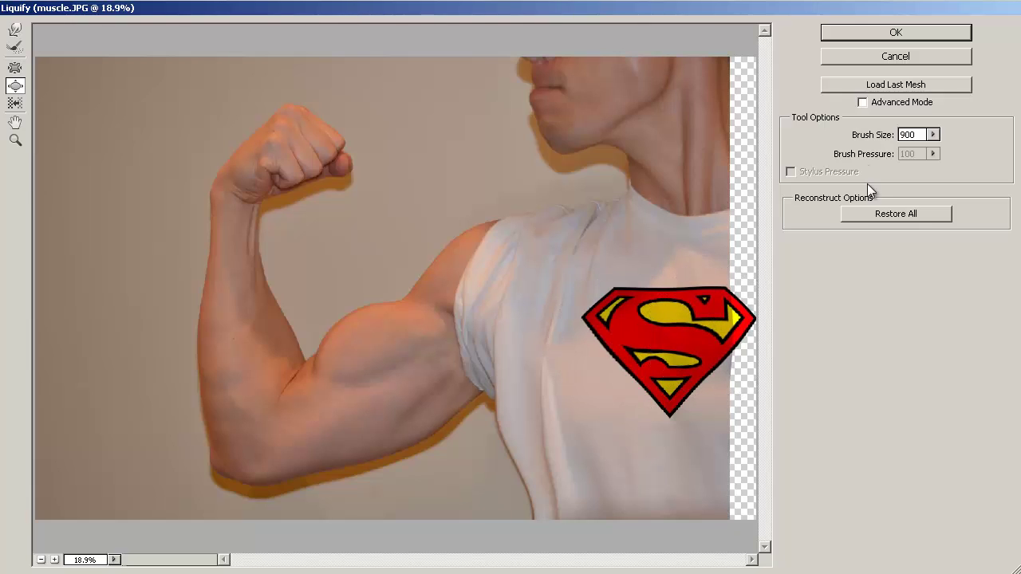
{"action": "left_click", "coordinate": [924, 34]}
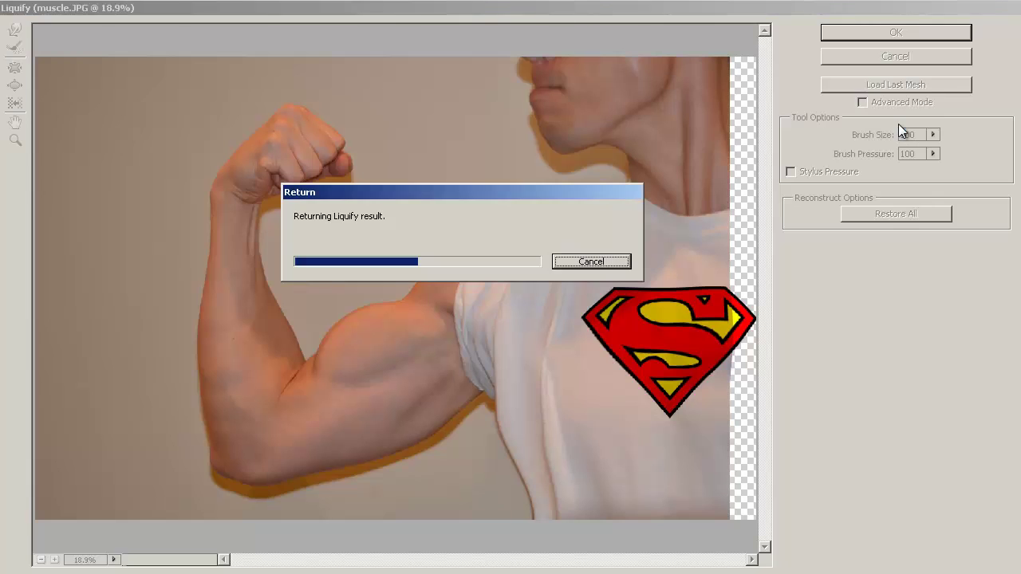